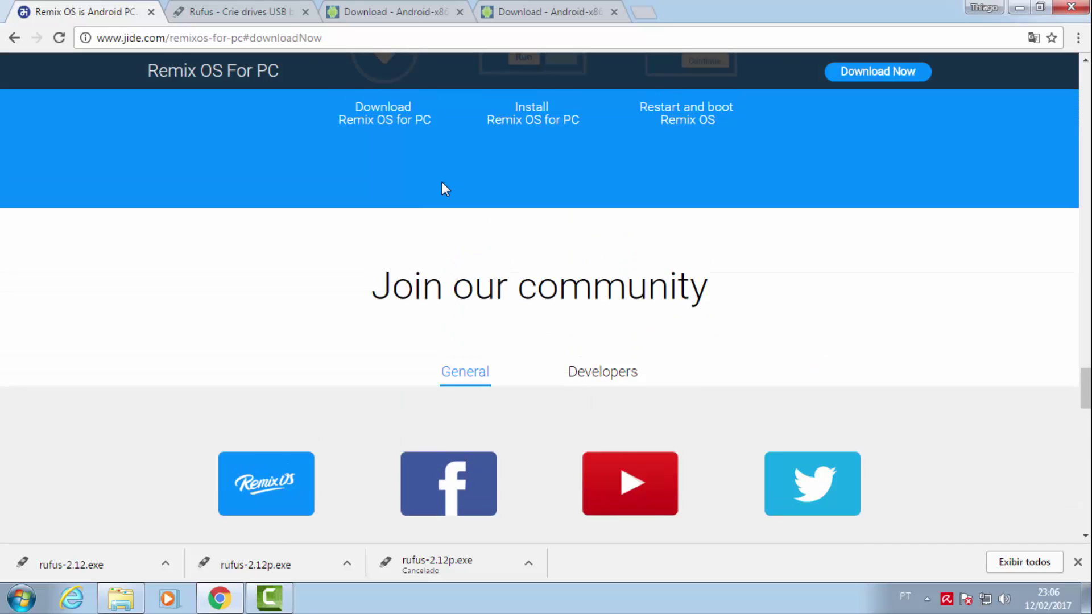
Look over the Remix OS for PC page, and view the Download section of the Rufus page with Rufus 2.12.
scroll(442, 182, up, 5)
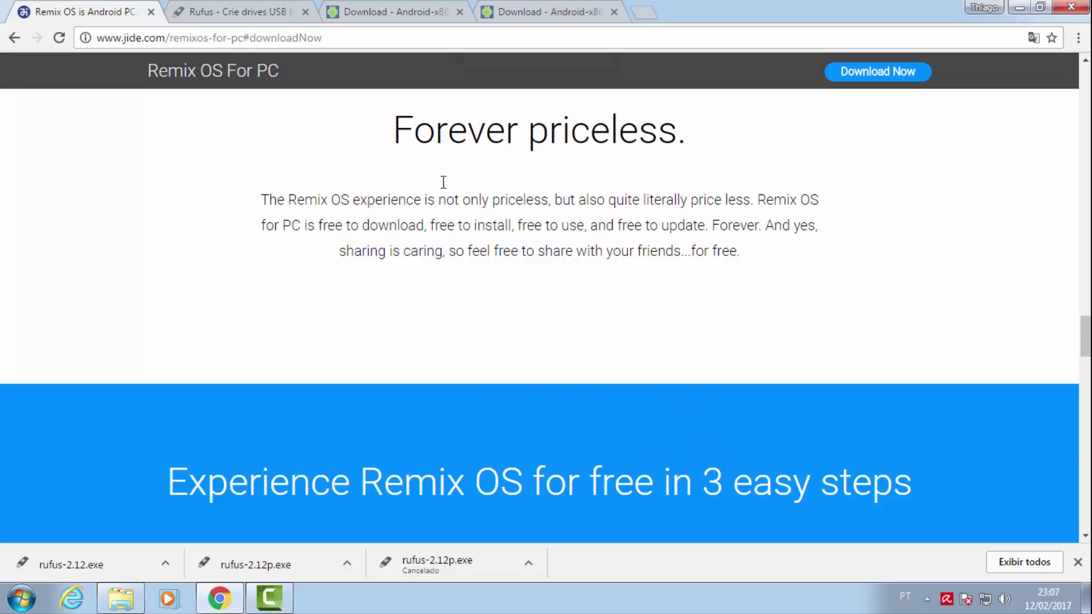
scroll(442, 182, up, 8)
scroll(442, 182, up, 6)
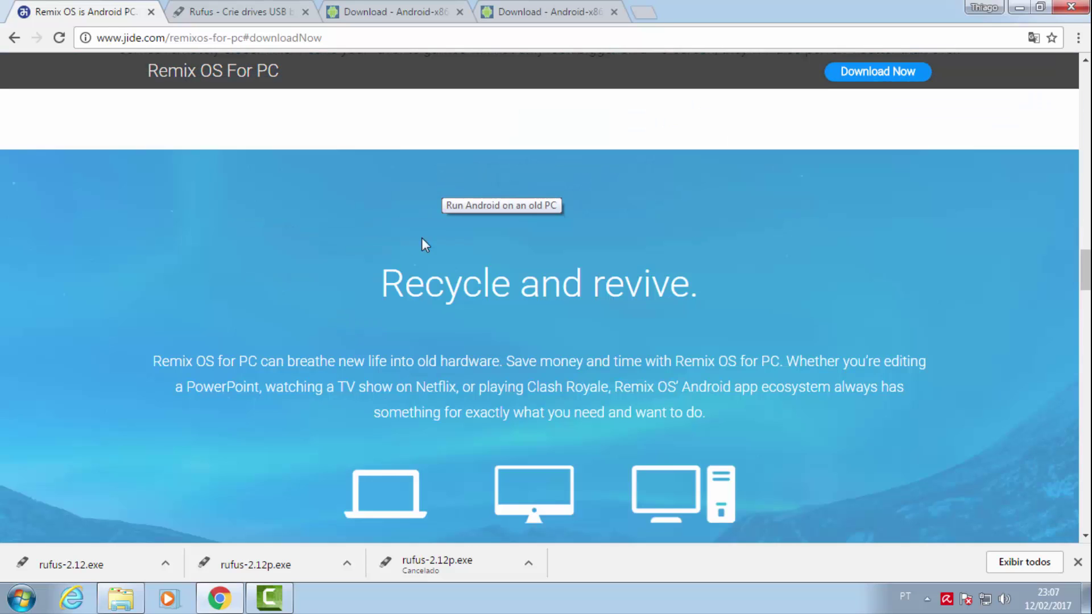
scroll(244, 308, up, 10)
scroll(248, 315, up, 15)
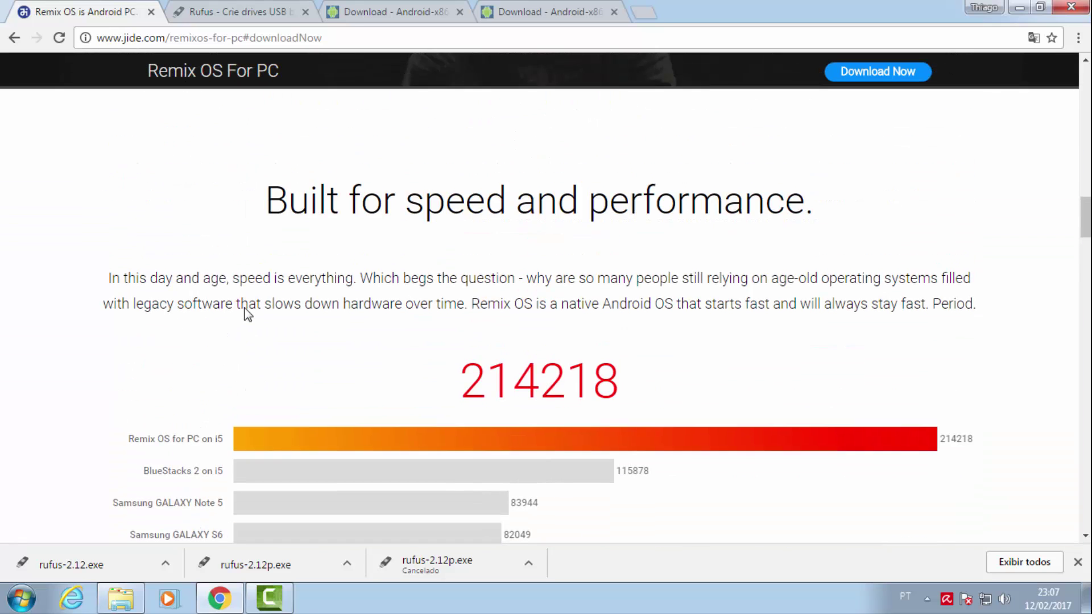
scroll(248, 314, up, 10)
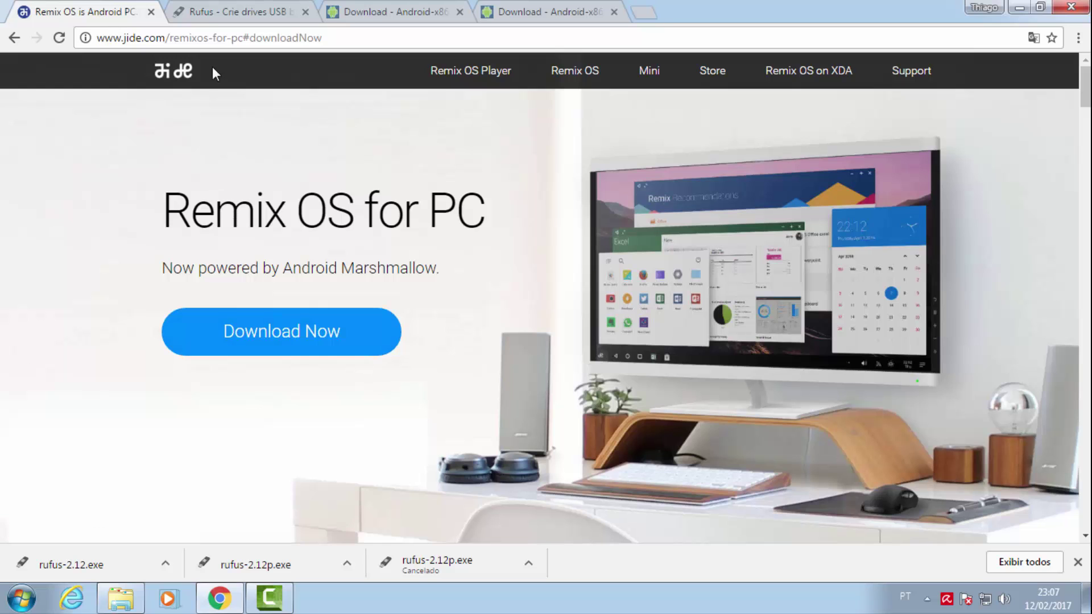
click(202, 15)
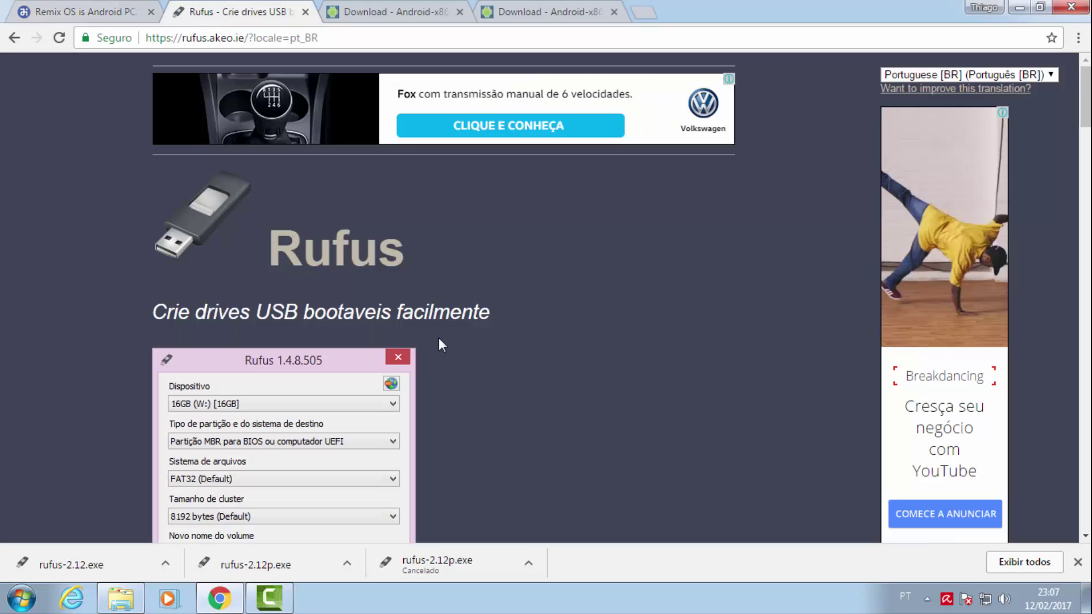
scroll(438, 338, down, 15)
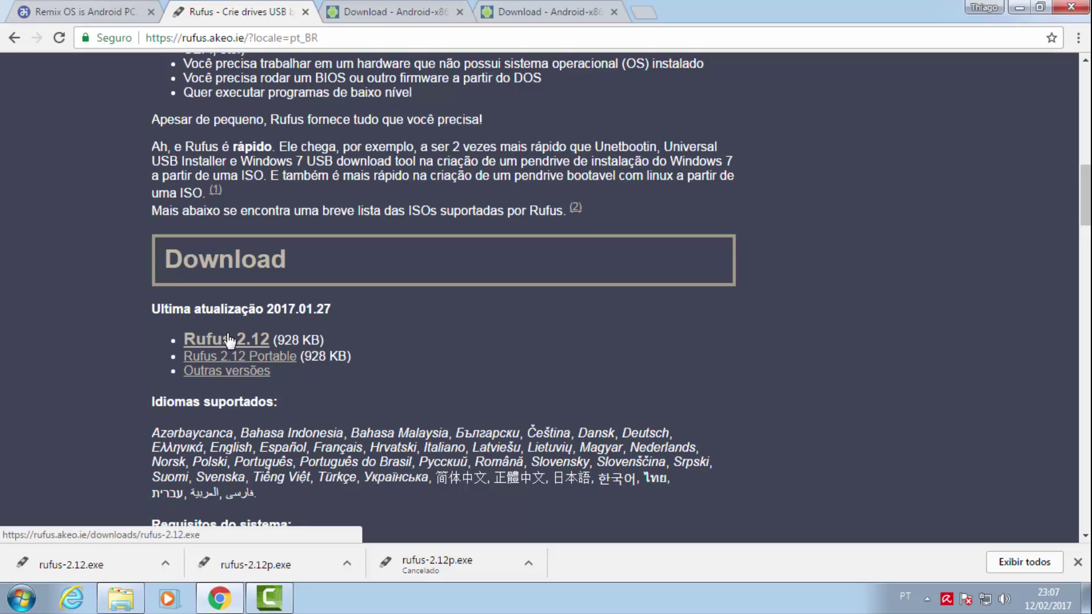
Examine the 64-bit and 32-bit downloads on the Remix OS for PC page, and switch to the Android-x86 download page.
click(86, 2)
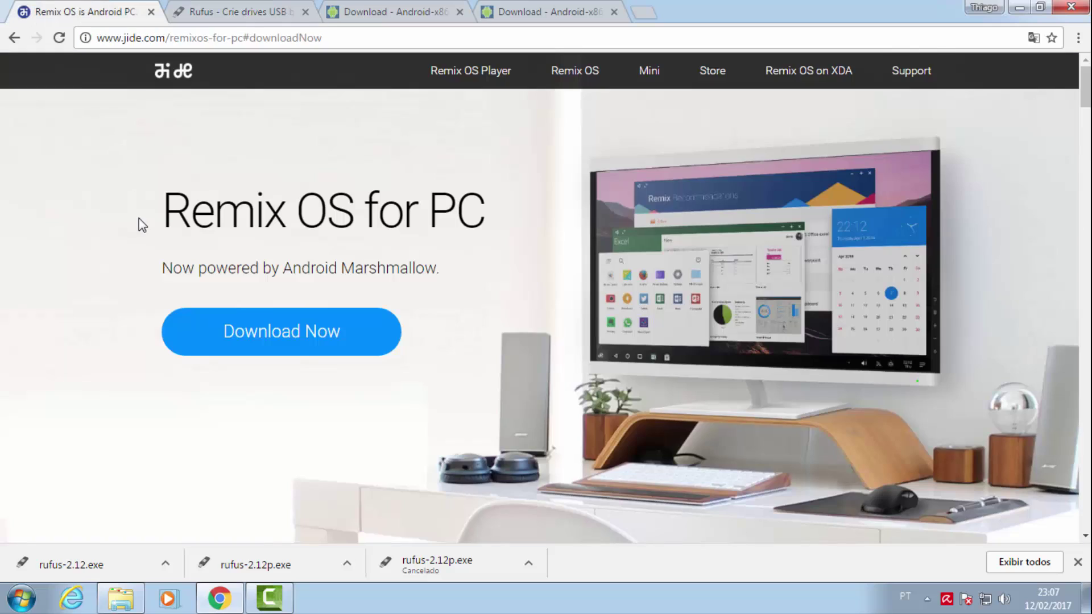
click(244, 336)
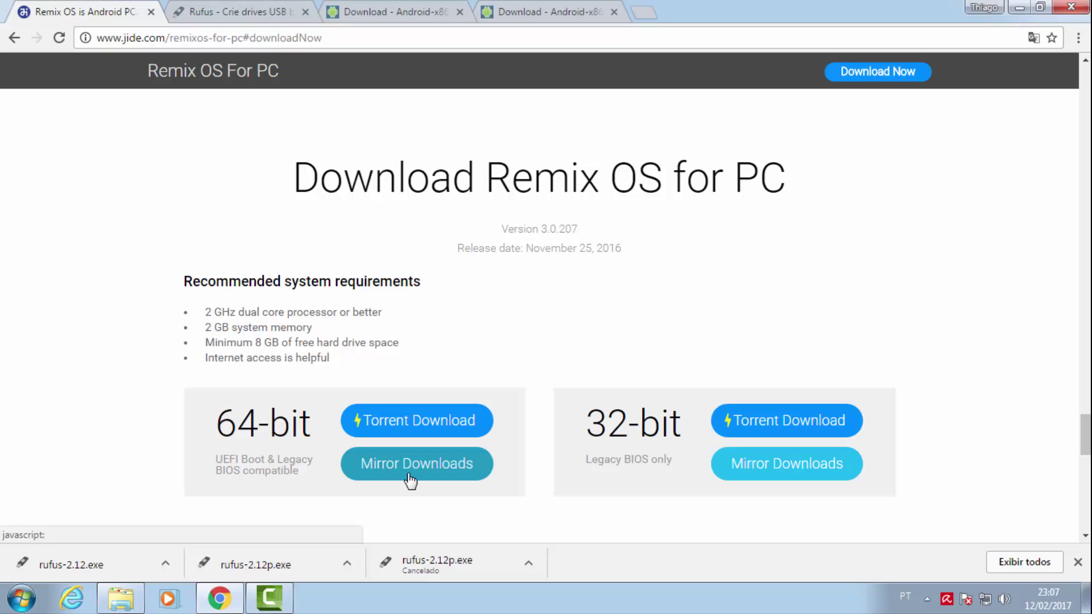
drag(216, 423, 312, 427)
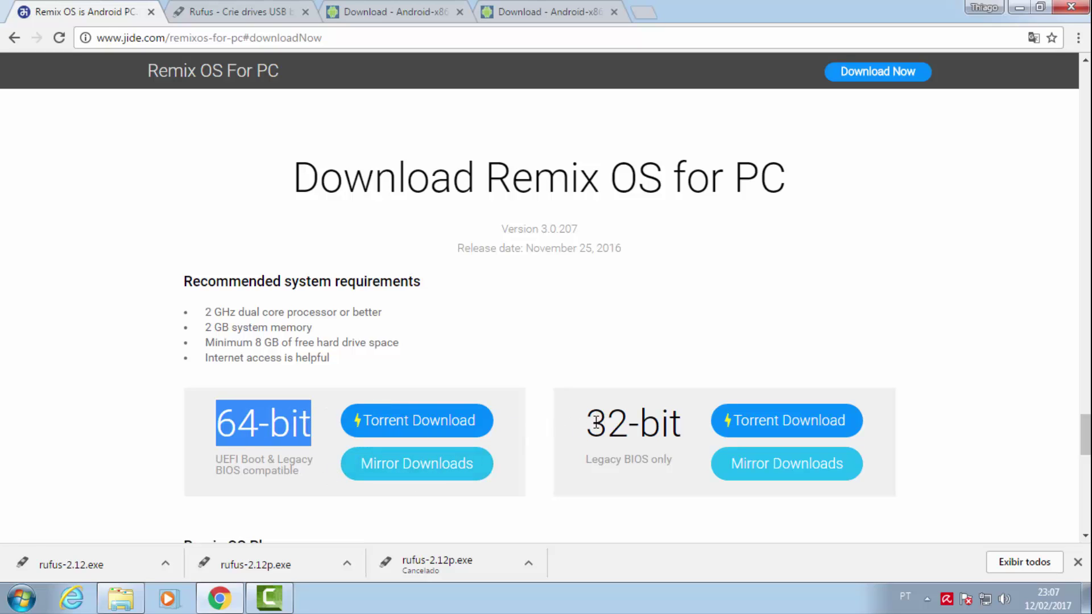
drag(595, 421, 692, 416)
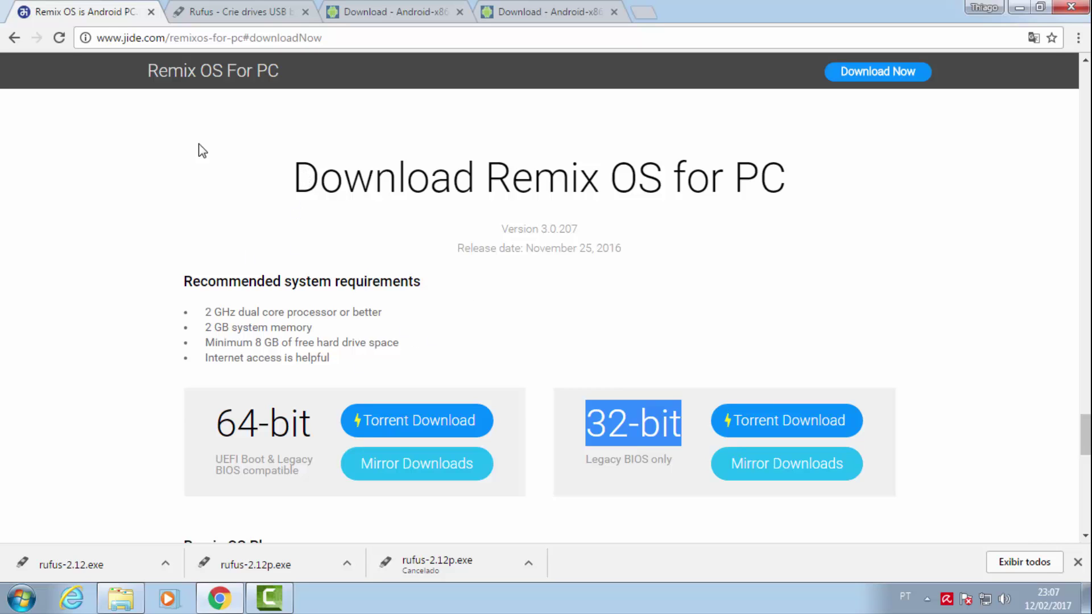
click(386, 6)
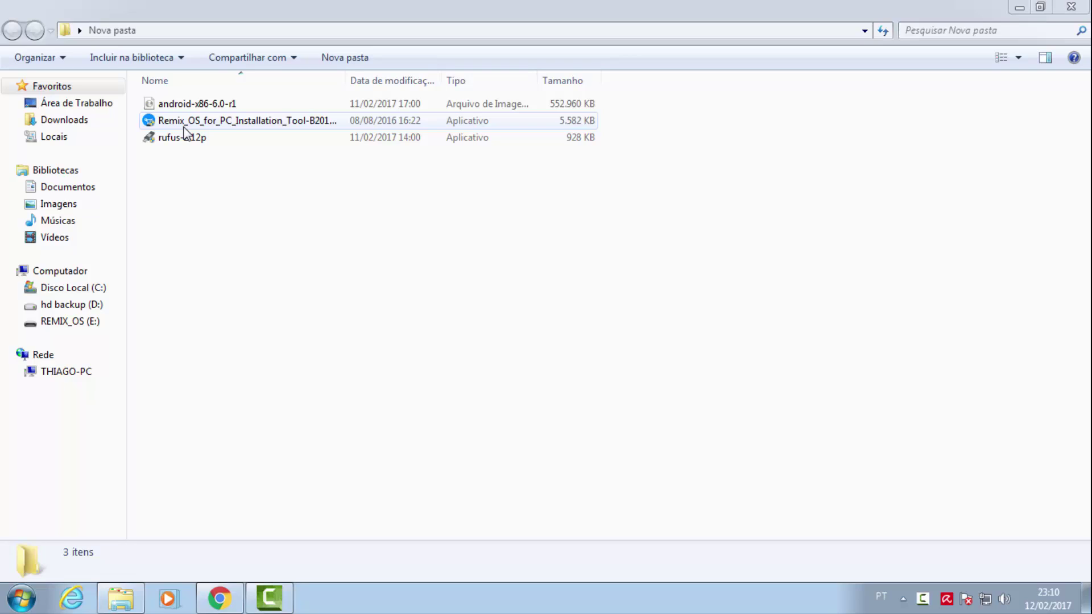
Launch the Remix_OS_for_PC_Installation_Tool application from the Nova pasta folder and bring its window to the front.
double_click(201, 121)
click(191, 124)
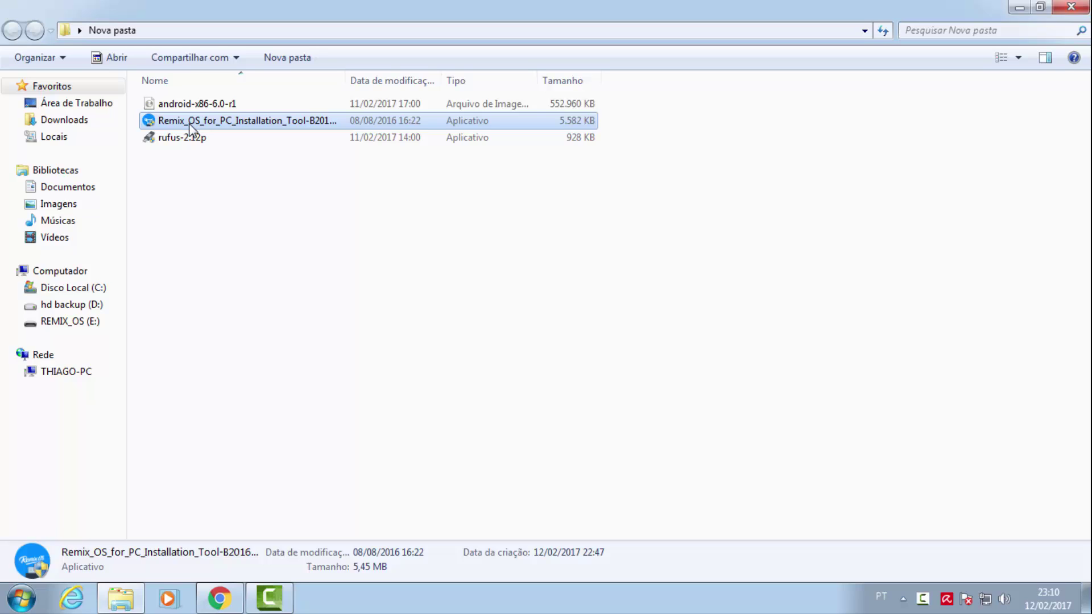
double_click(191, 125)
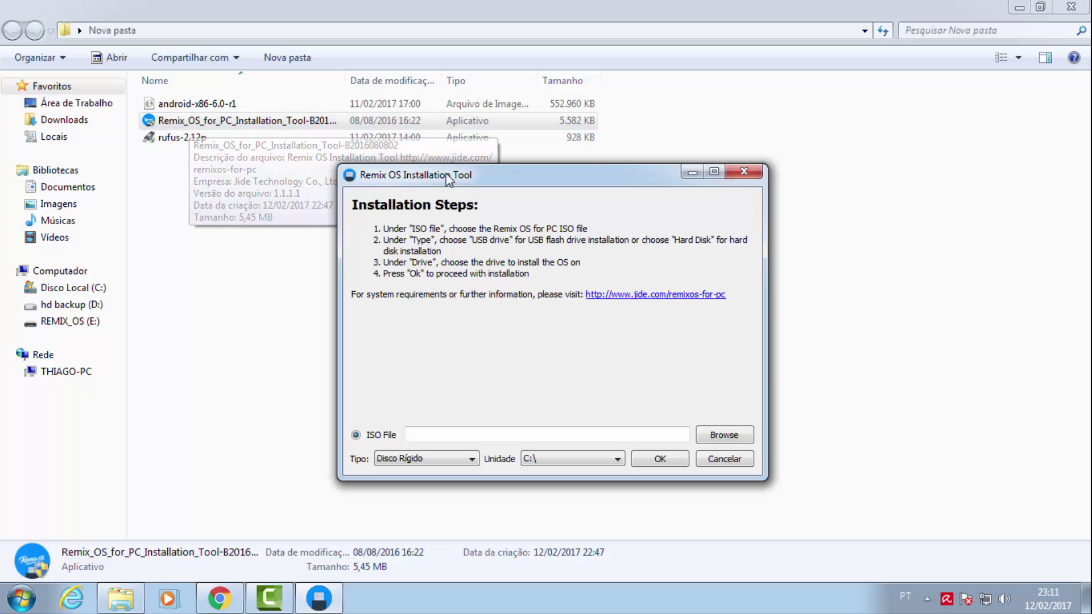
drag(447, 180, 380, 171)
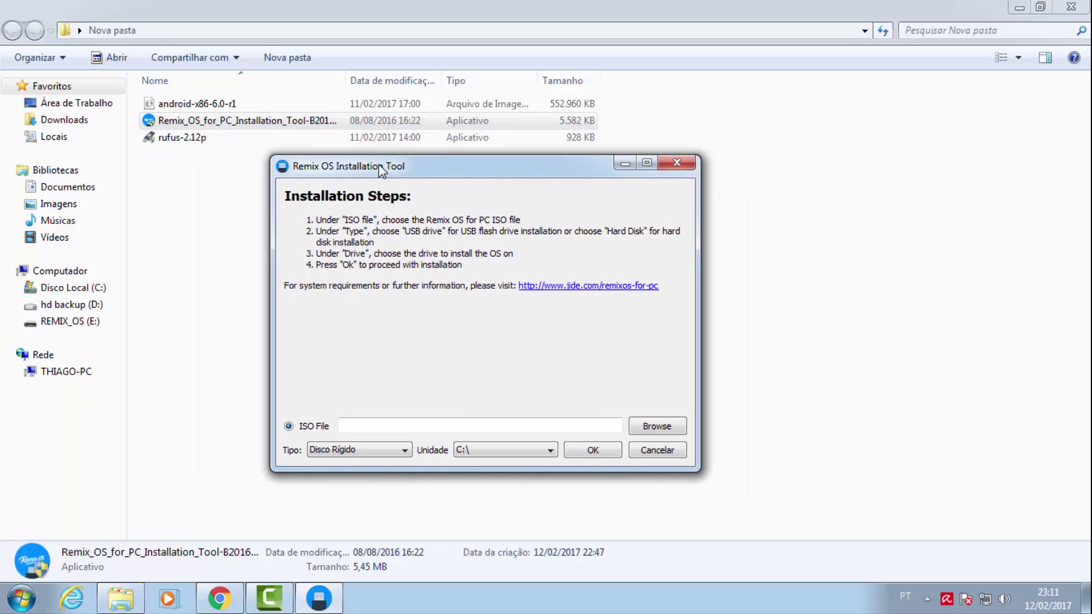
click(178, 104)
click(178, 124)
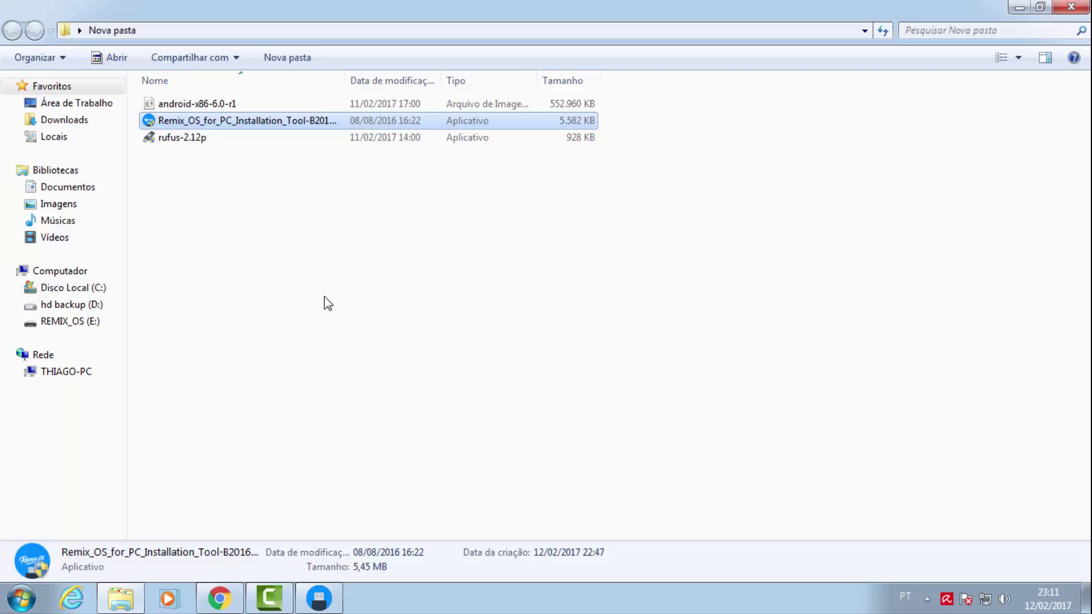
double_click(206, 119)
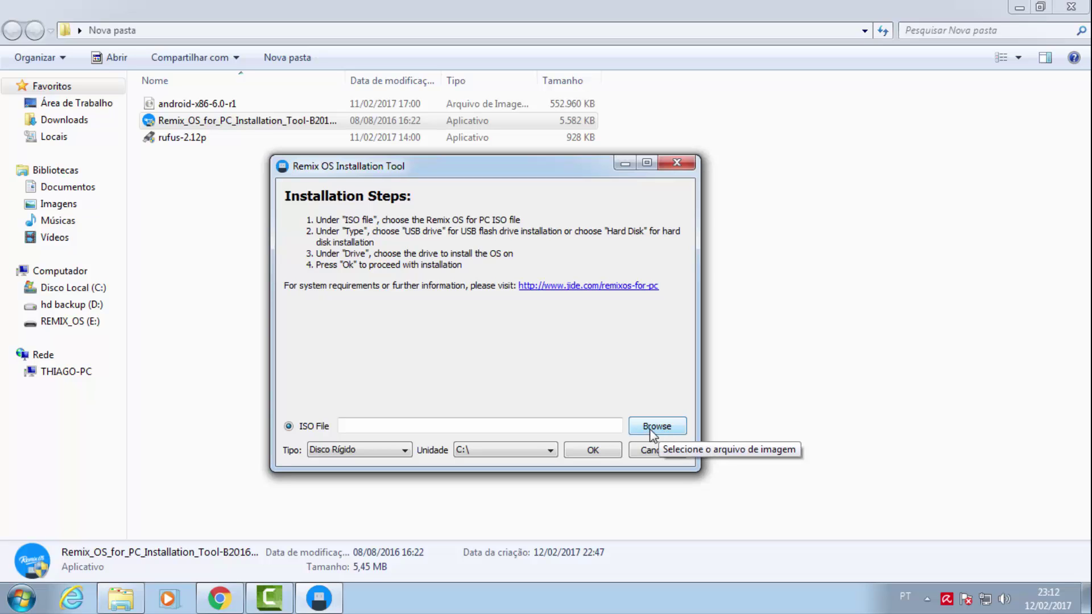
Choose android-x86-6.0-r1 from the desktop's Nova pasta folder as the ISO file to install.
click(651, 434)
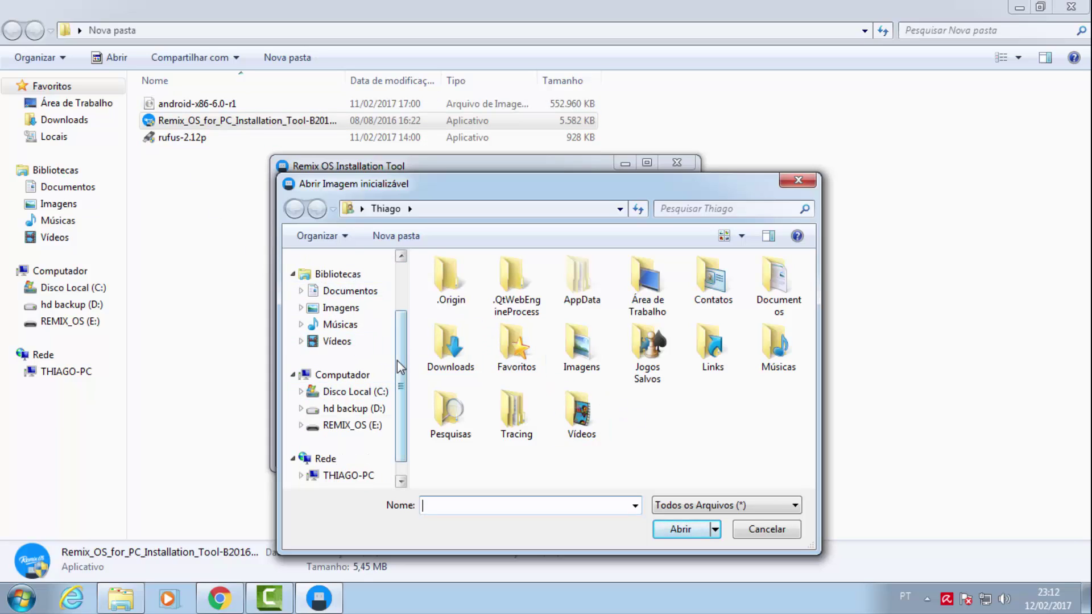
scroll(400, 368, up, 3)
click(387, 282)
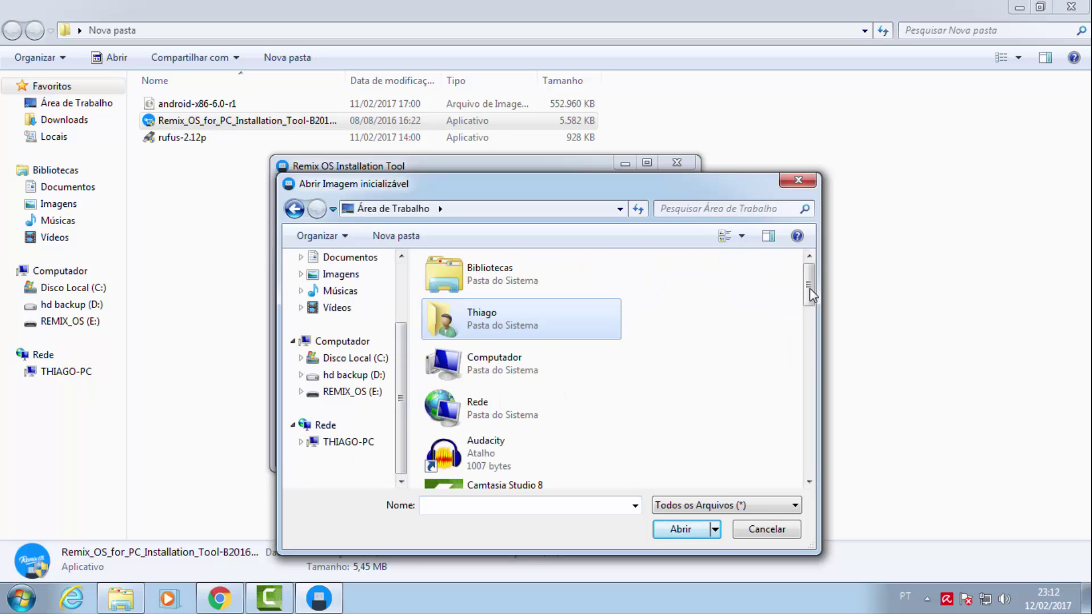
drag(811, 292, 813, 347)
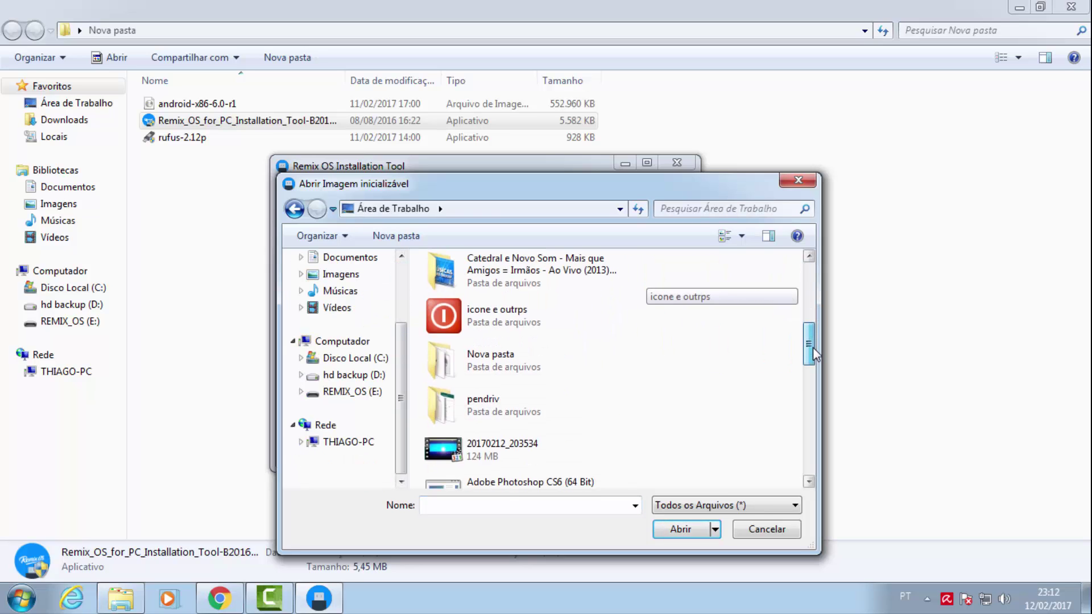
double_click(527, 370)
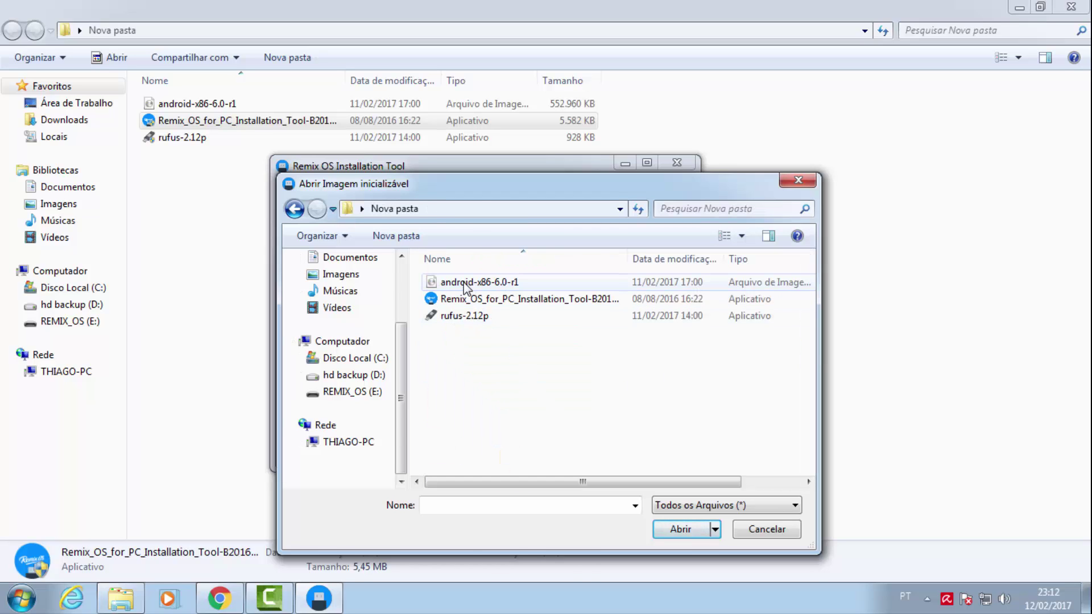
double_click(466, 283)
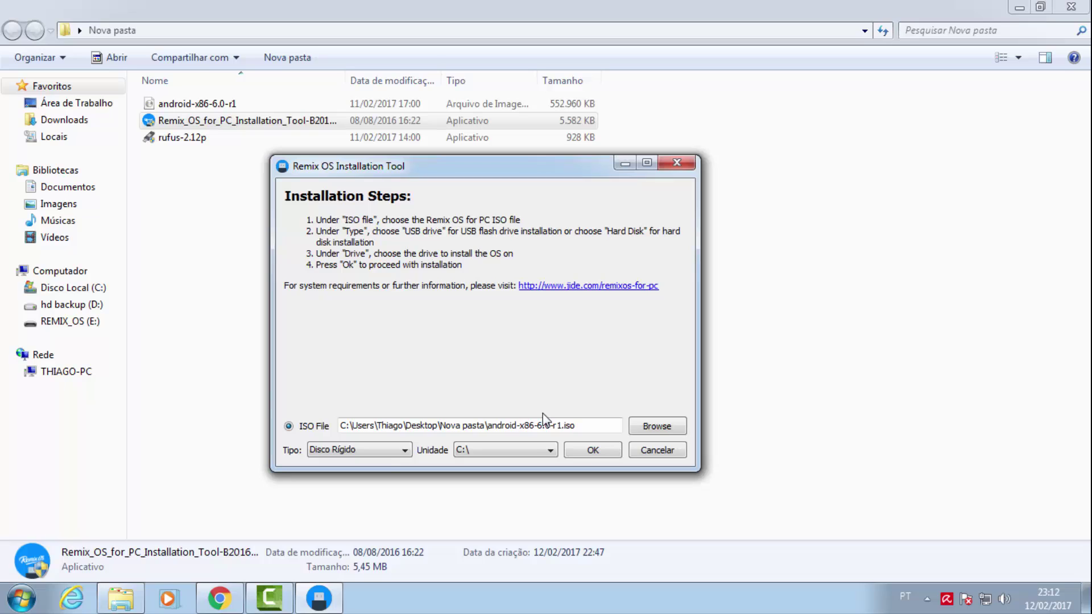
Set the installation type to Unidade USB and the target drive to E:\.
click(381, 455)
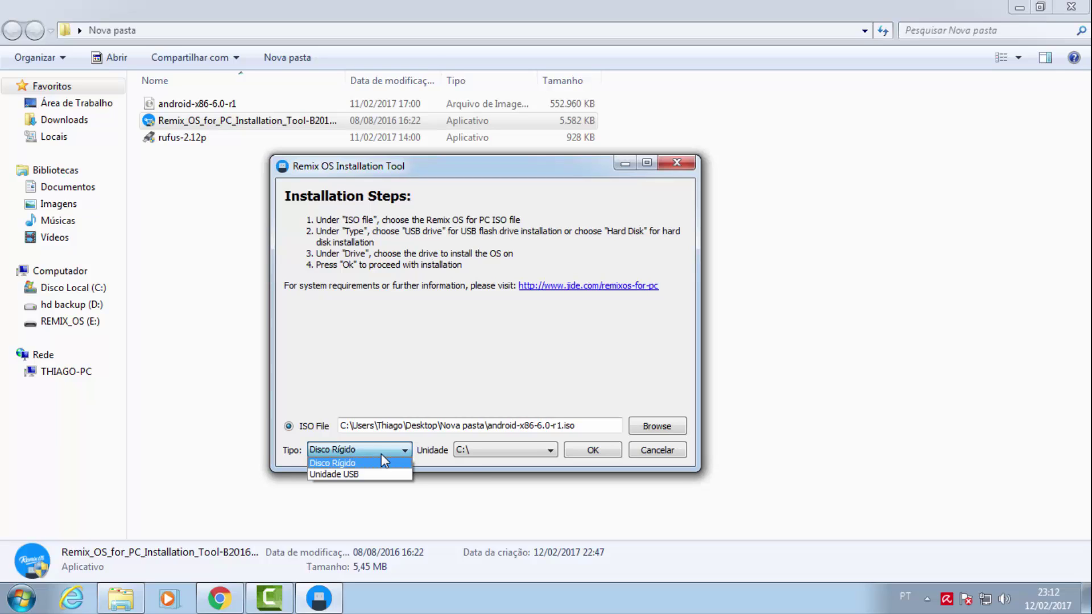
click(321, 476)
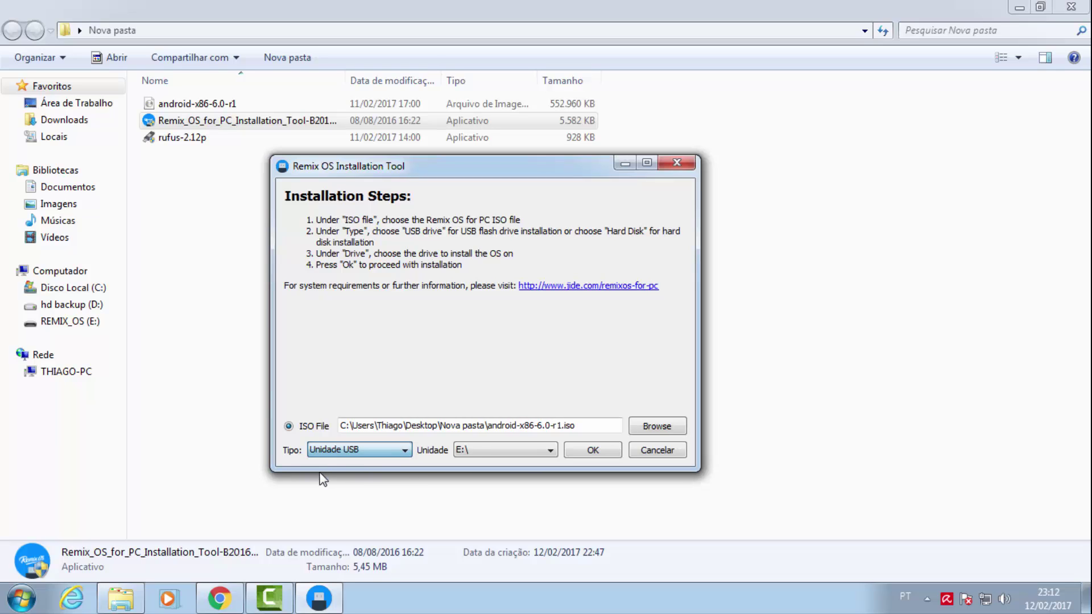
click(488, 453)
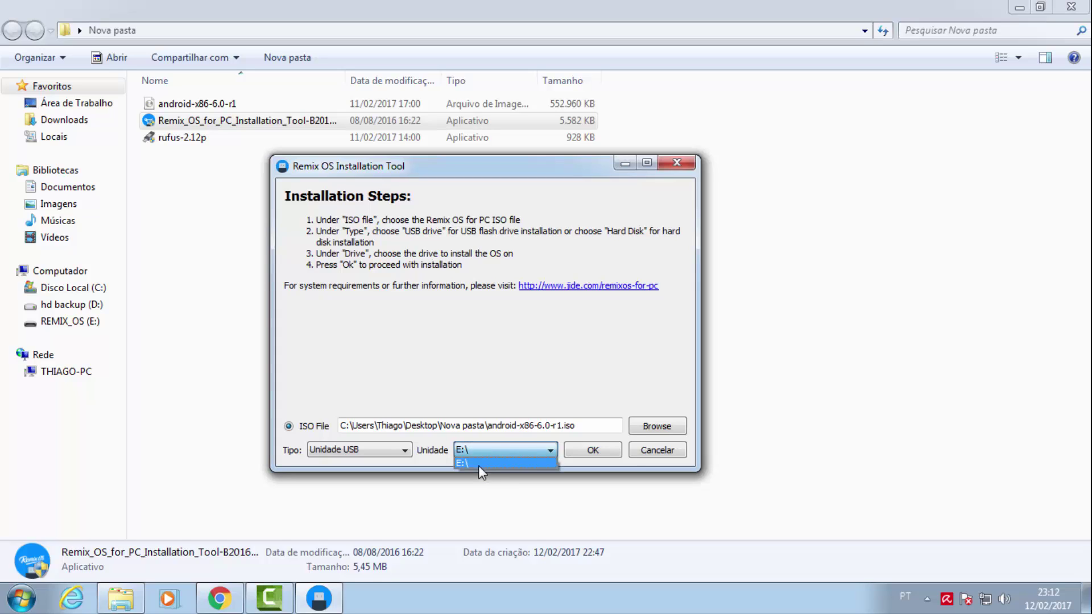
click(478, 464)
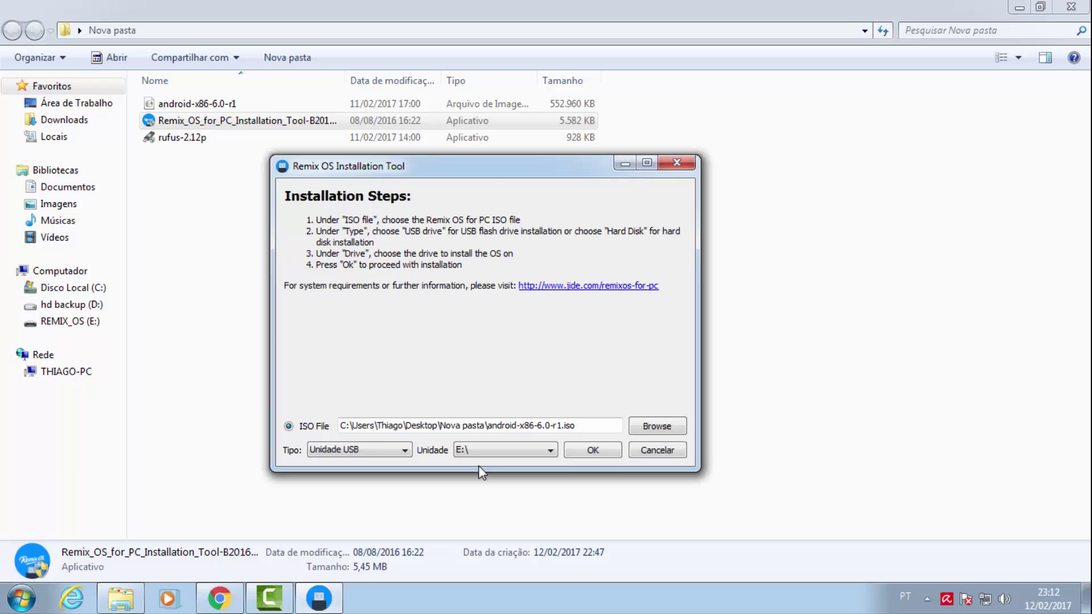
Check the REMIX_OS (E:) flash drive's capacity in Computador and close that window.
click(21, 599)
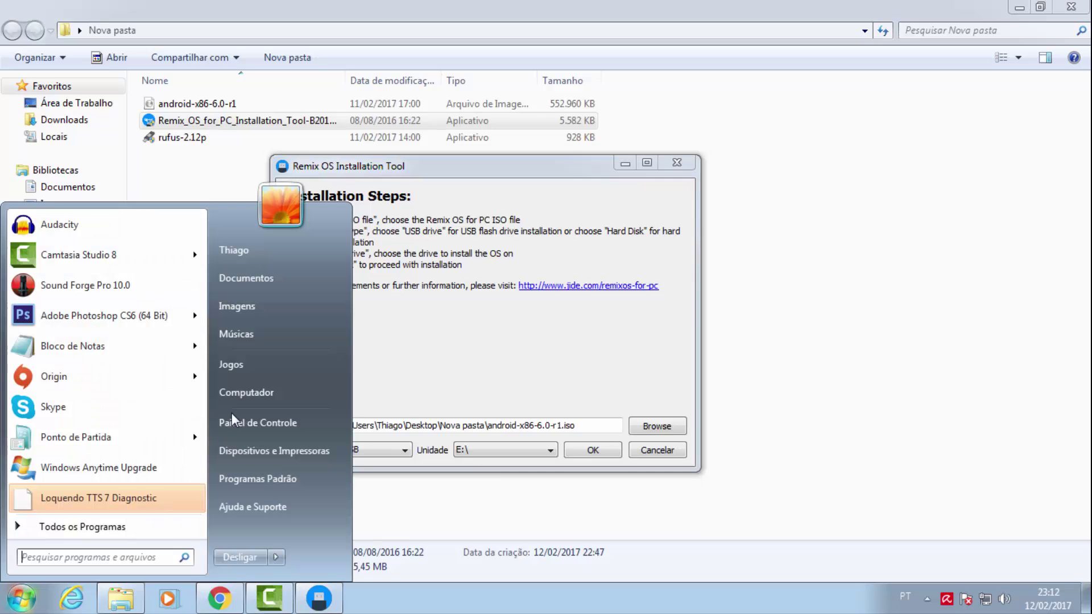
click(242, 392)
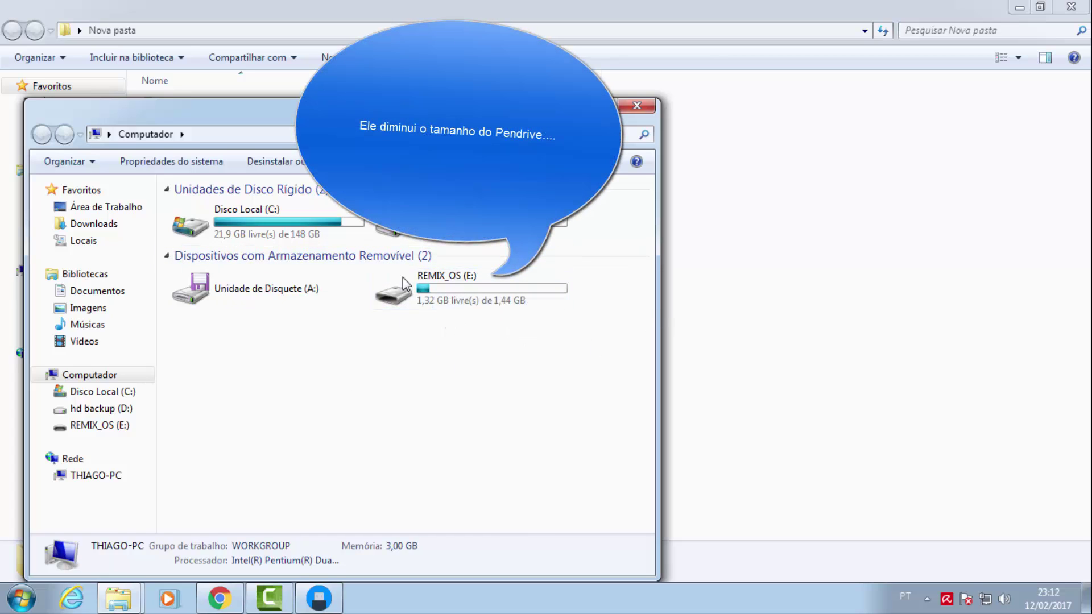
click(637, 106)
Start the installation to the USB drive from the Remix OS Installation Tool, agreeing to erase all its existing data.
click(335, 600)
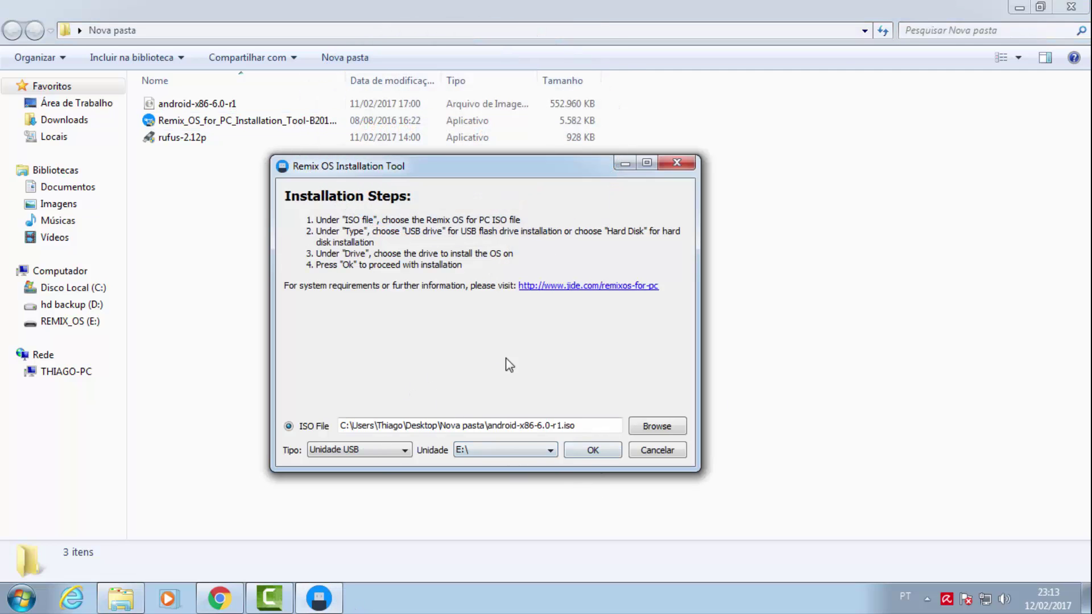
click(593, 451)
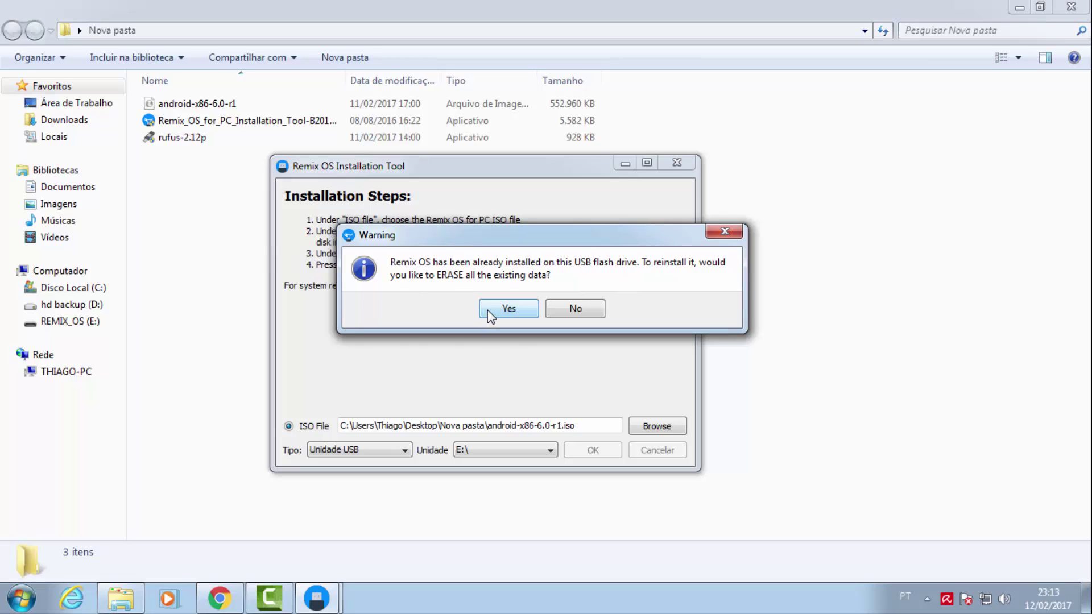
click(490, 314)
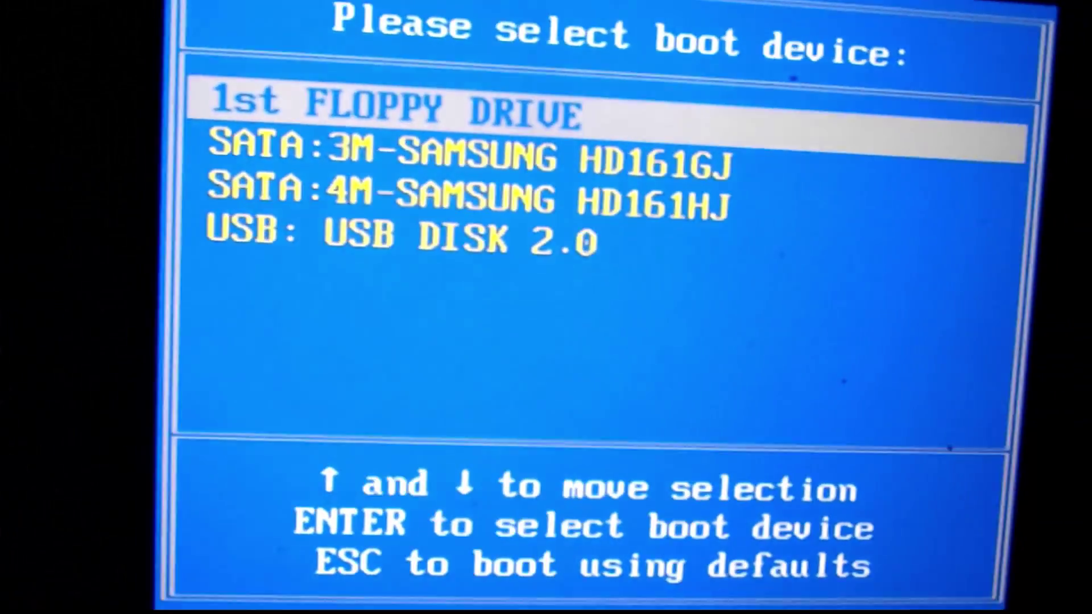
Boot the computer from USB DISK 2.0 in the boot device list.
key(Down)
key(Down)
key(Down)
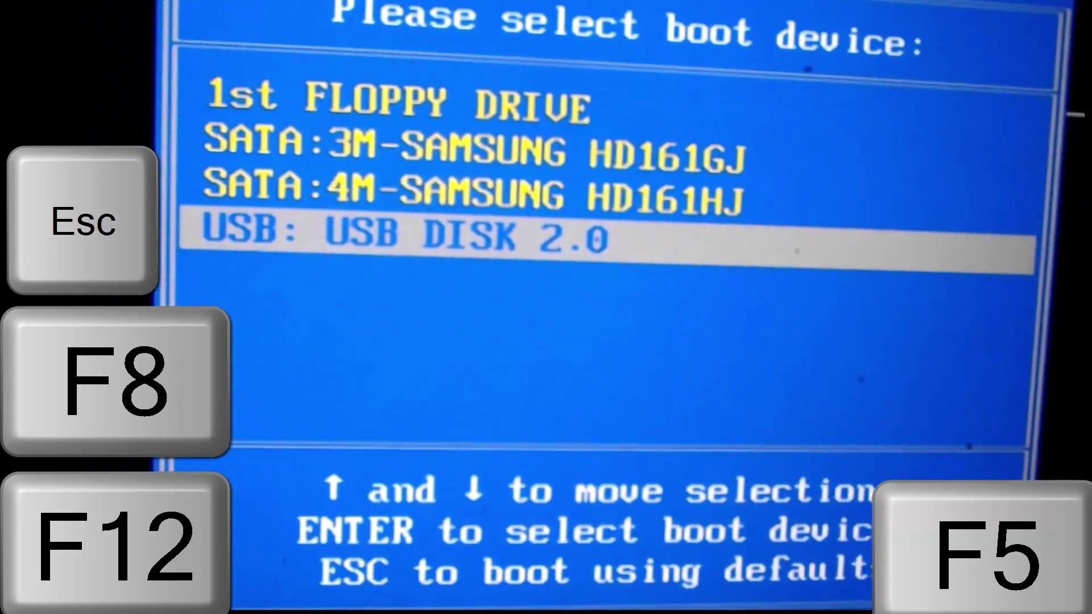
key(Return)
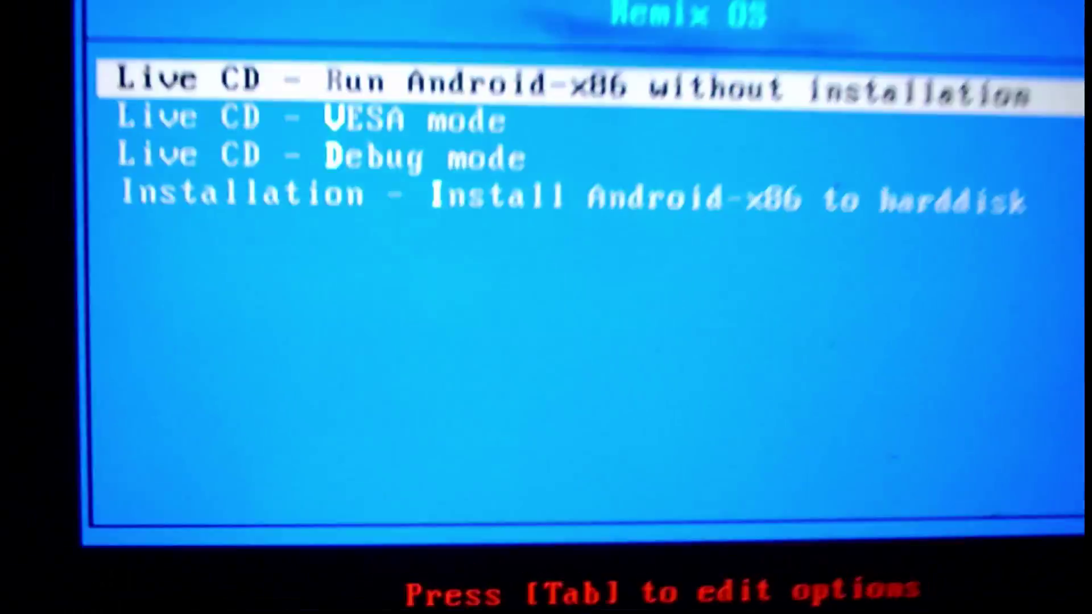
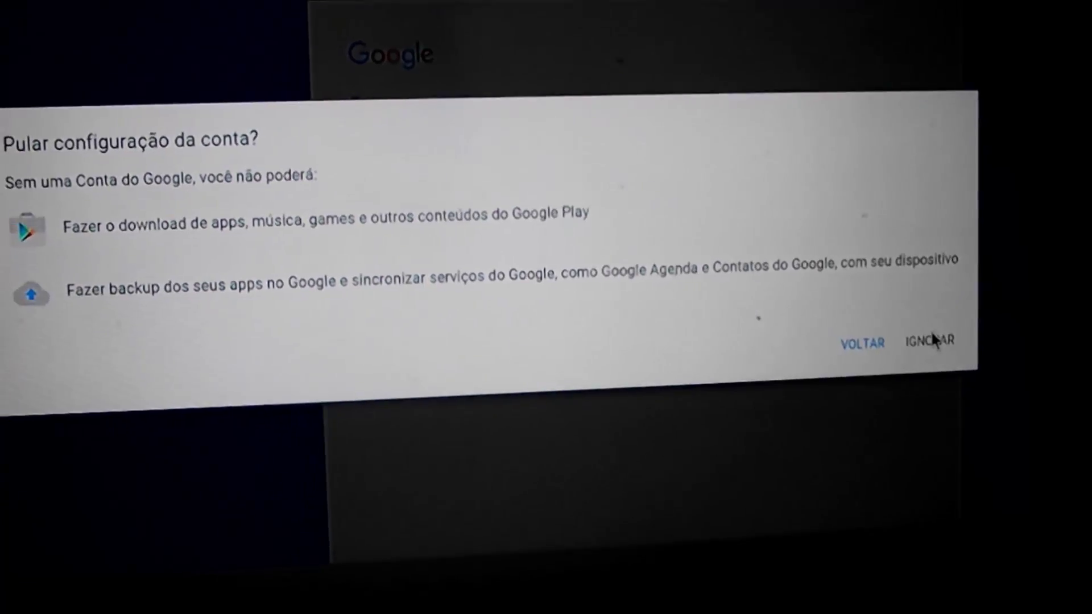
Skip the Google account setup and accept the displayed date and time settings in the Android setup.
click(898, 344)
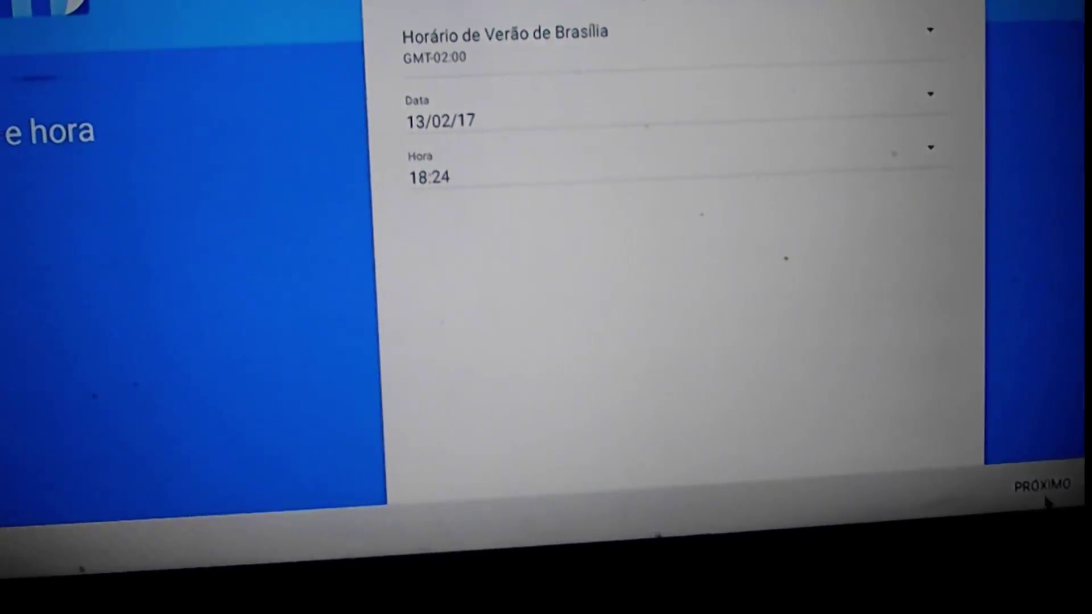
click(1015, 479)
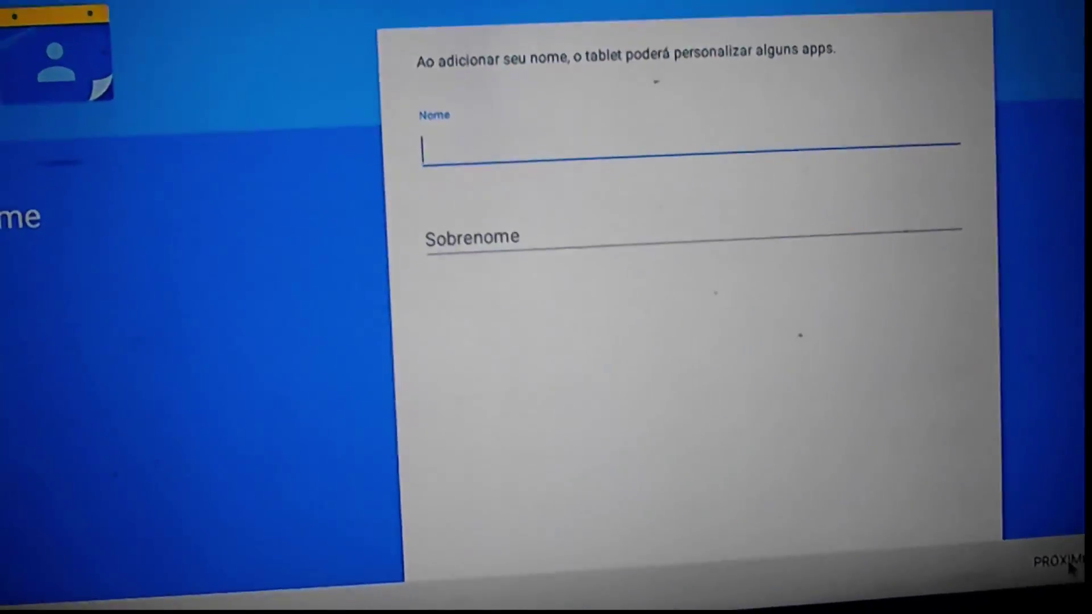
Finish the Android setup without entering a name or adding an e-mail account, and acknowledge the Android-x86 welcome message.
click(1040, 537)
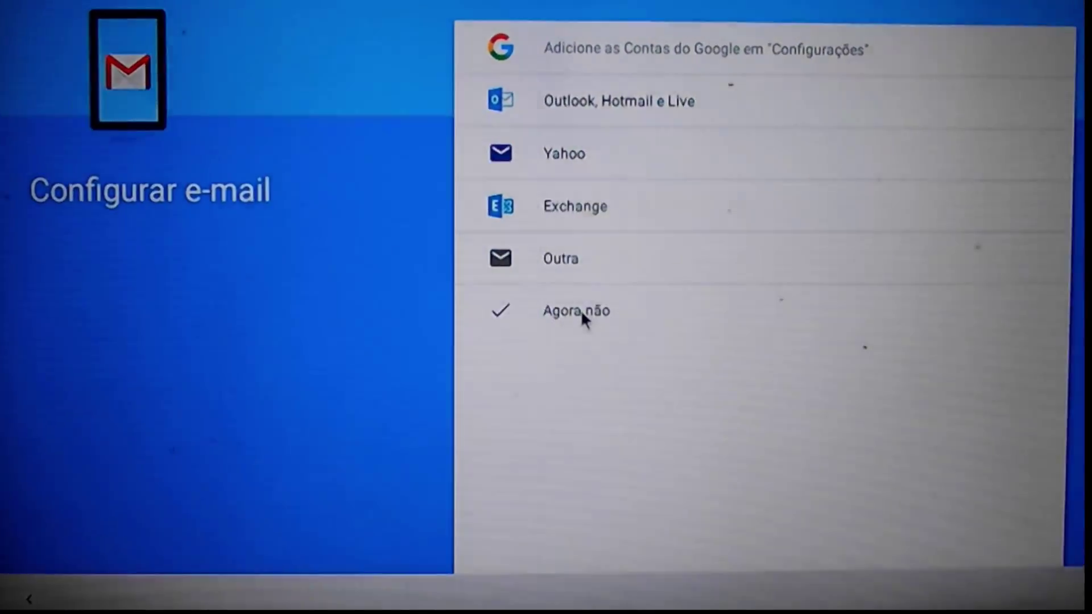
click(582, 313)
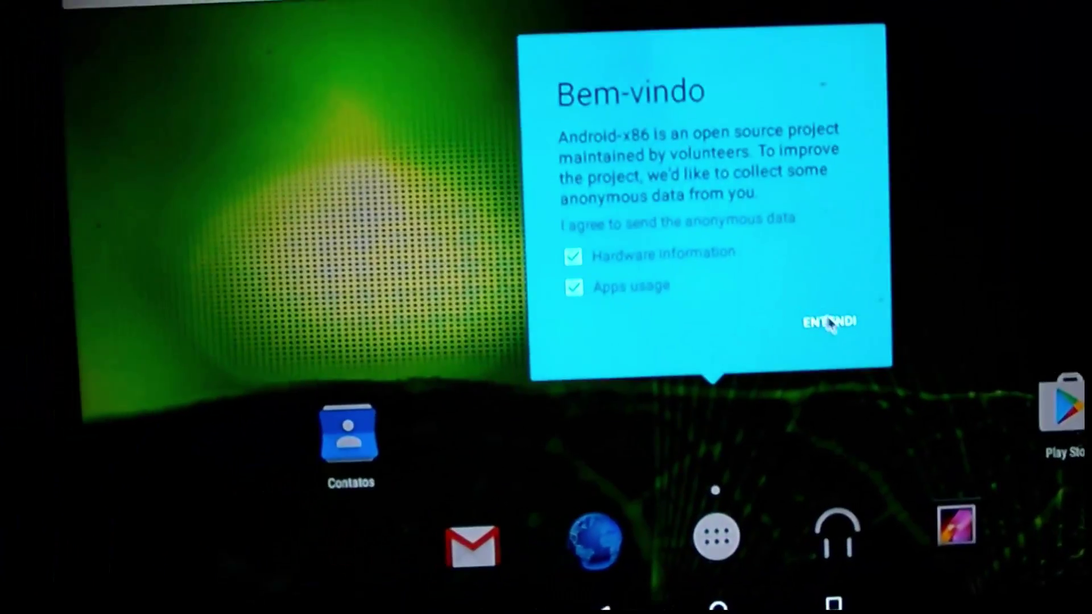
click(801, 339)
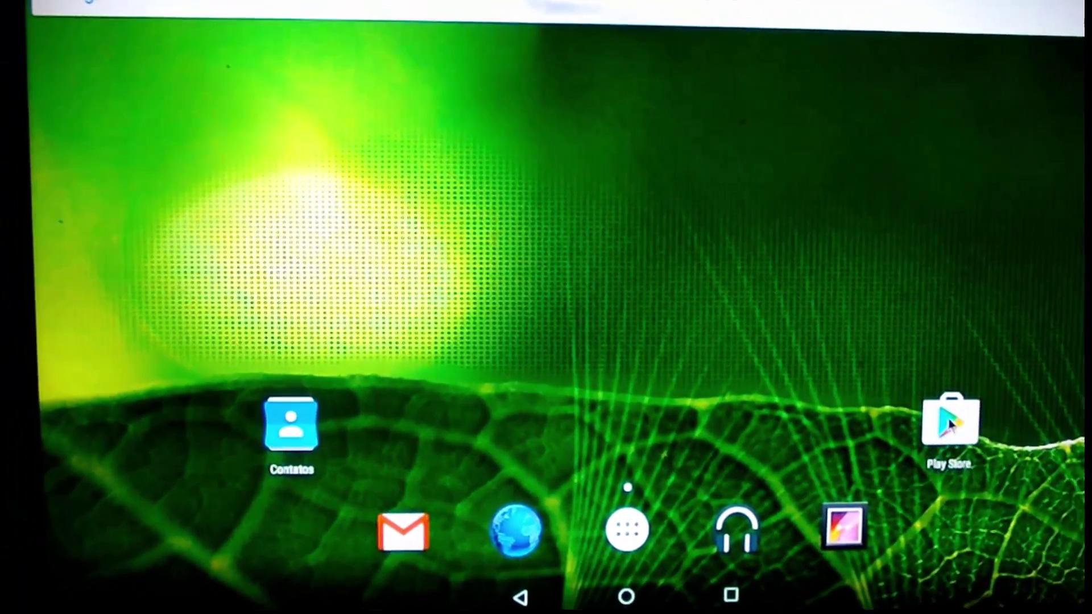
click(965, 437)
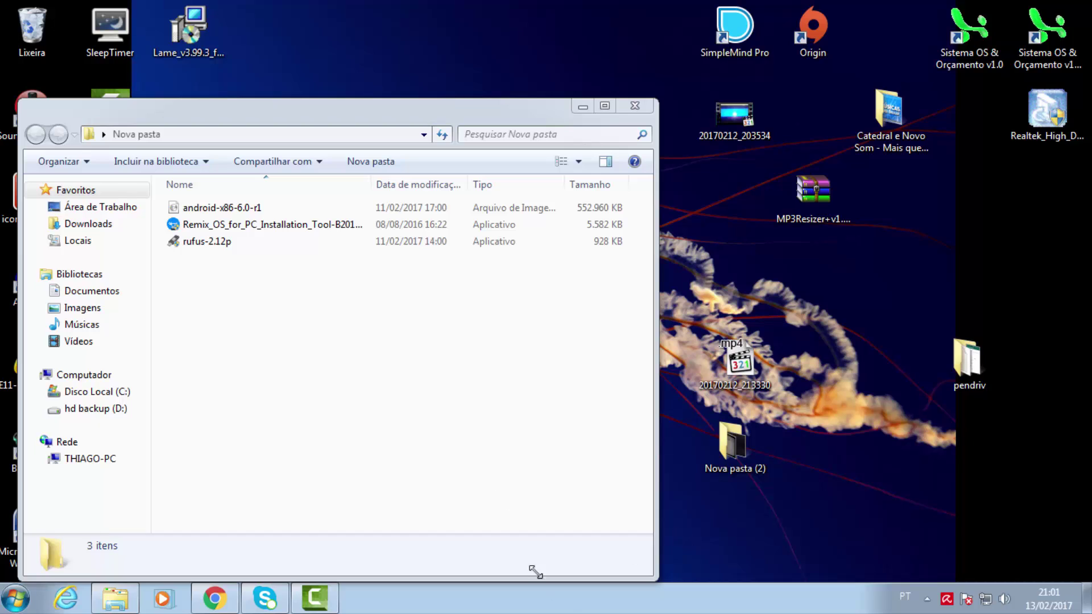
Switch to Windows, launch rufus-2.12p from Nova pasta and decline the online update check.
double_click(219, 249)
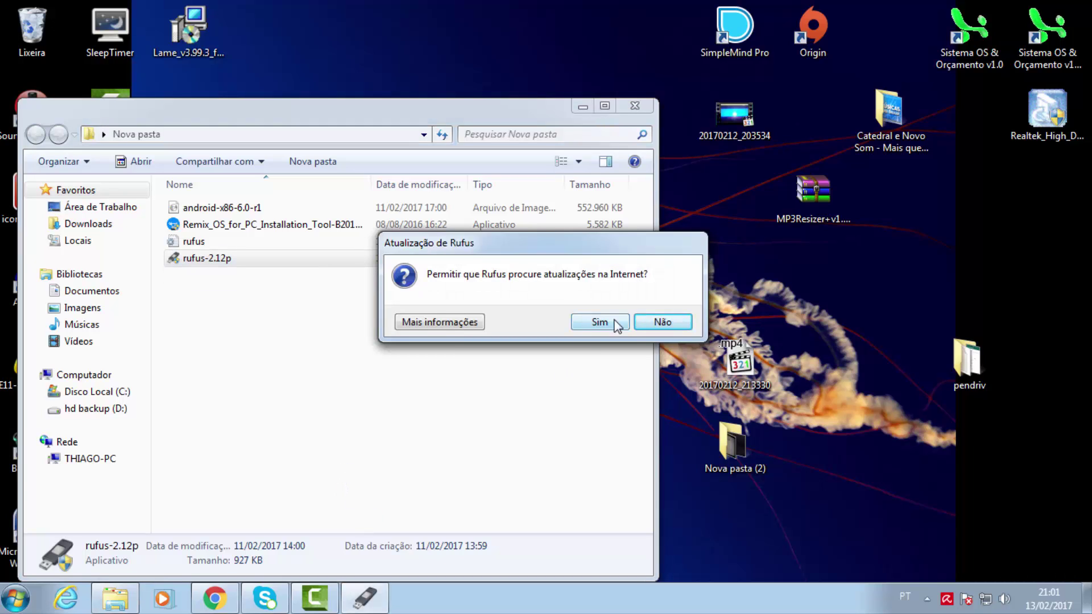
click(665, 324)
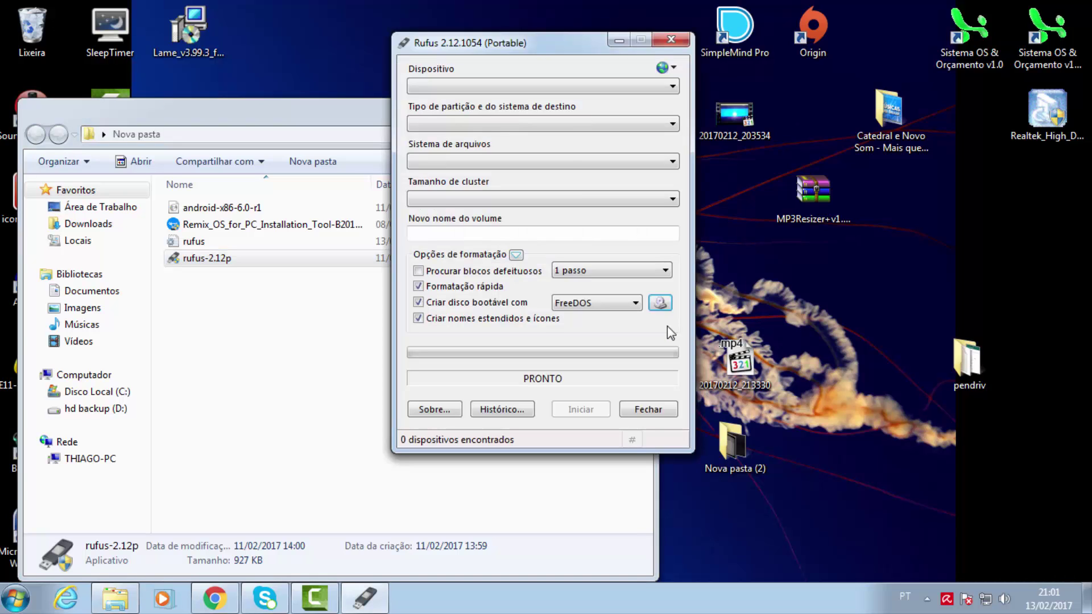
drag(511, 42, 498, 109)
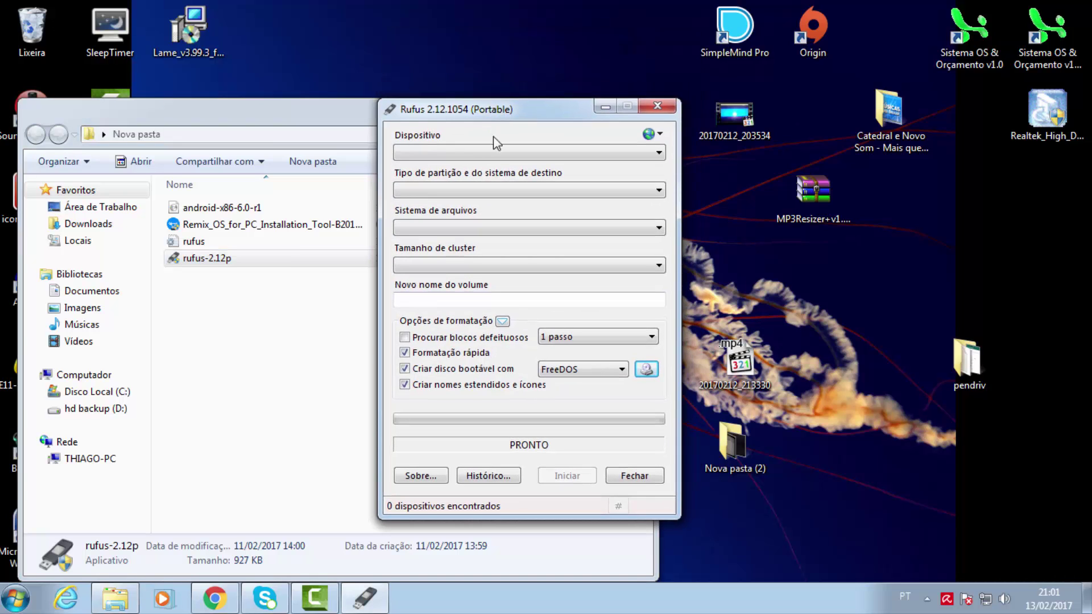
Choose REMIX_OS (E:) [16GB] as the device and keep the default 8192-byte cluster size.
click(493, 152)
click(465, 171)
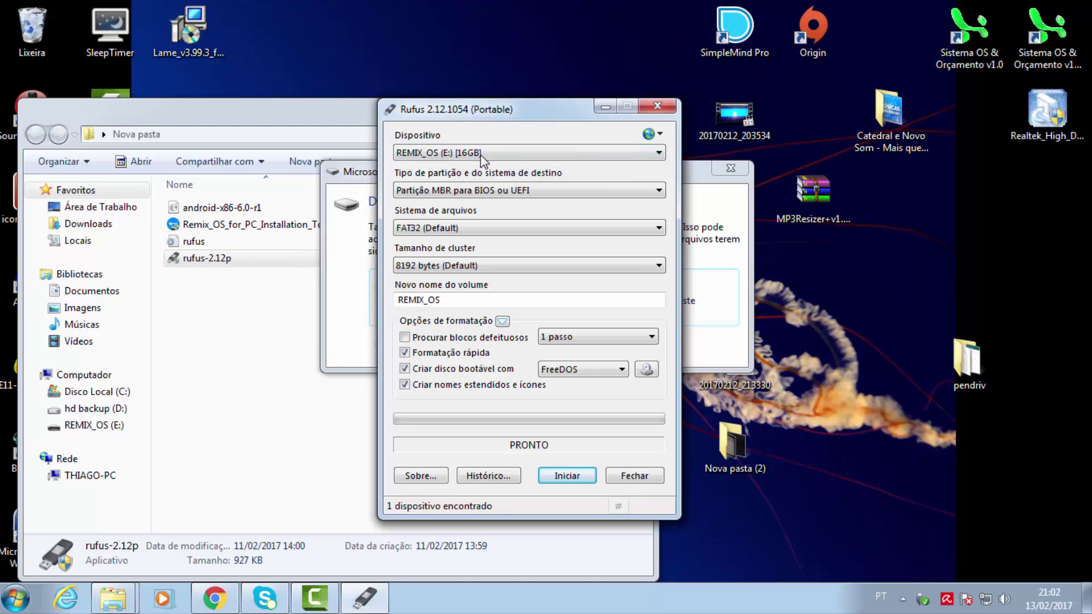
click(439, 152)
click(517, 160)
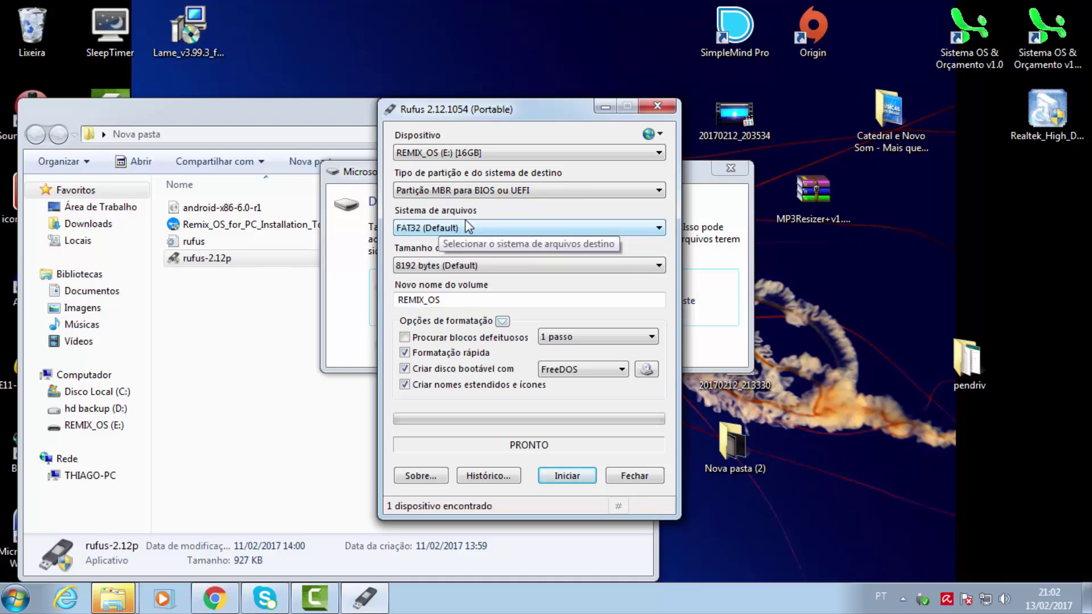
click(419, 271)
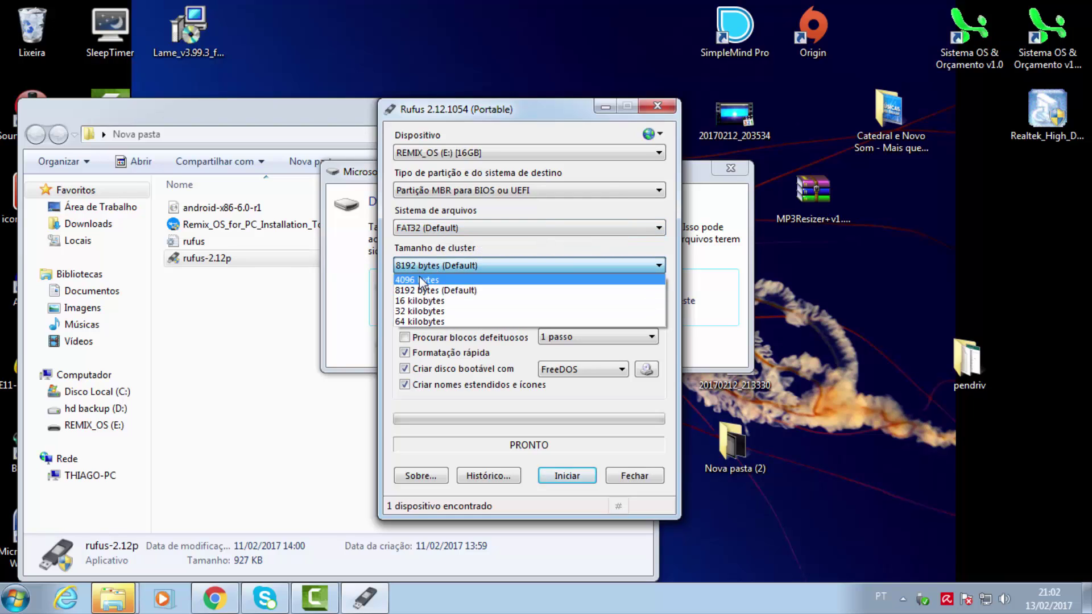
click(441, 291)
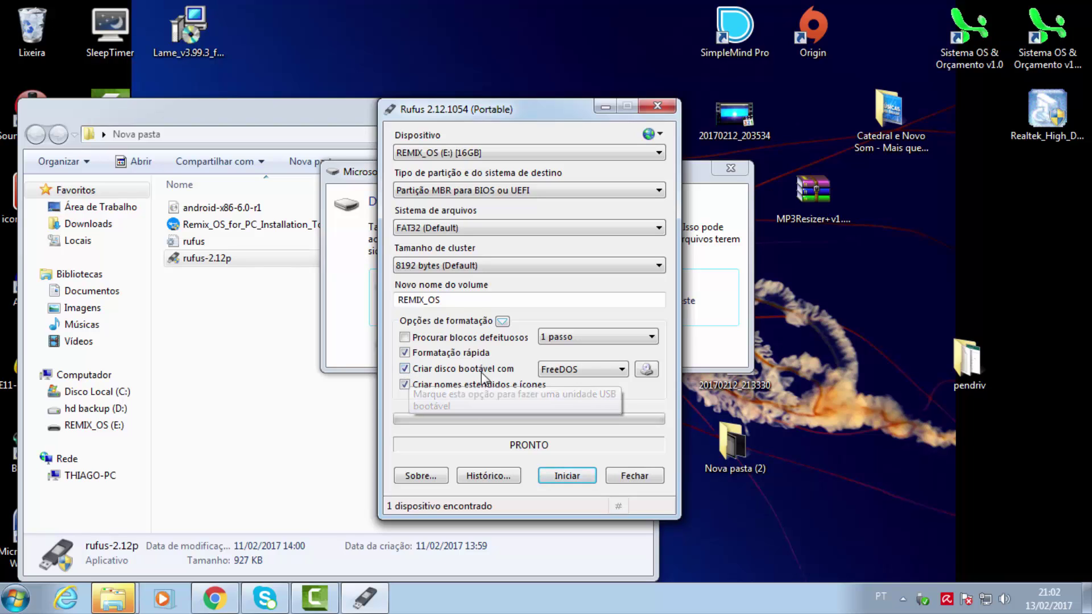
Set the bootable disk type to Imagem ISO and load android-x86-6.0-r1 from Nova pasta on the desktop.
click(560, 371)
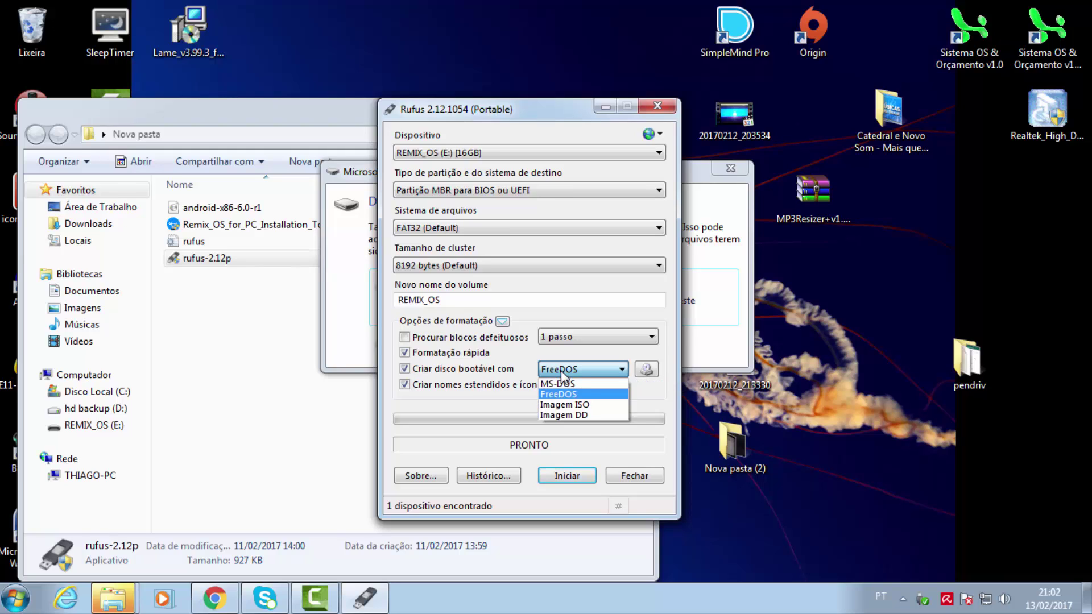
click(584, 404)
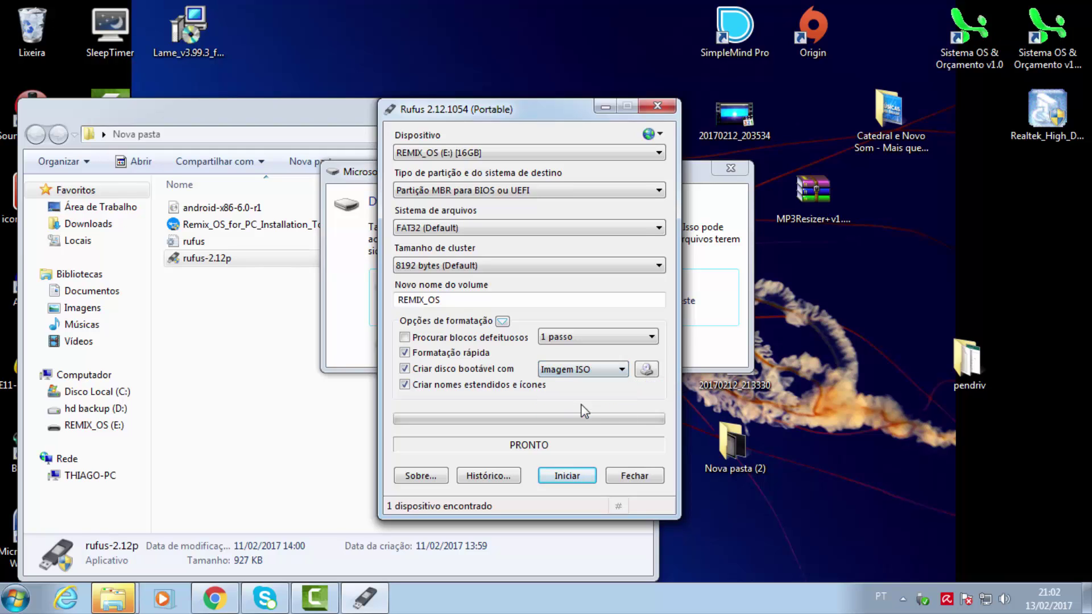
click(643, 373)
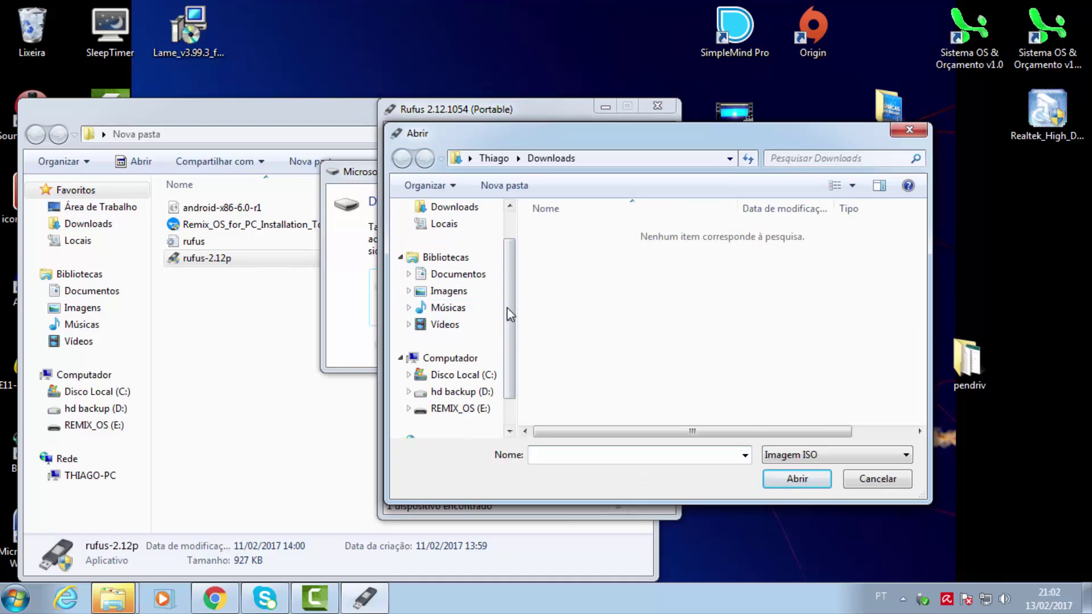
drag(506, 307, 527, 233)
click(475, 232)
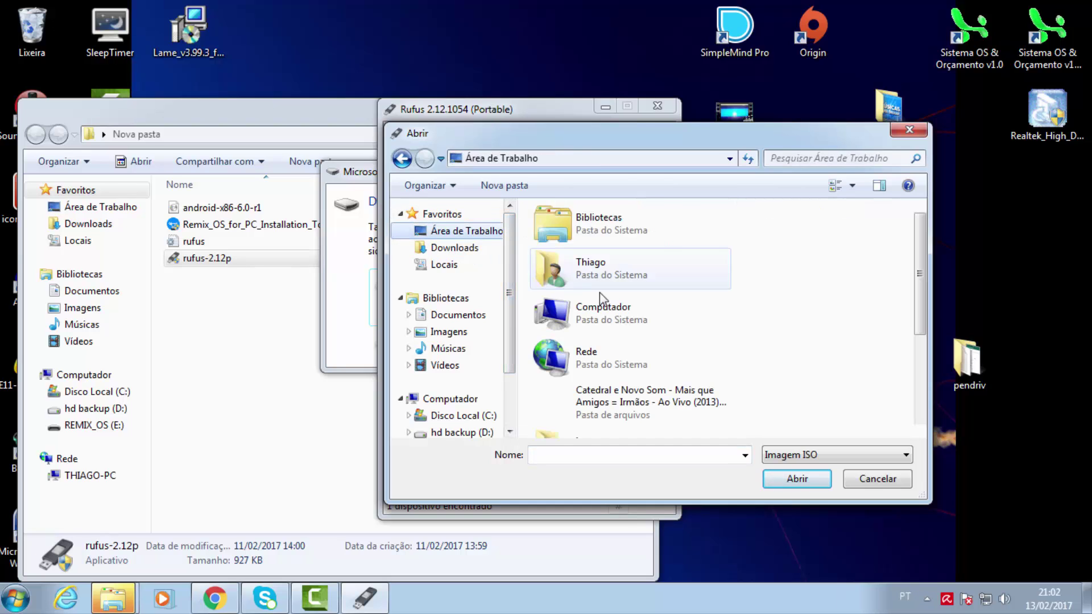
click(673, 375)
scroll(672, 377, down, 3)
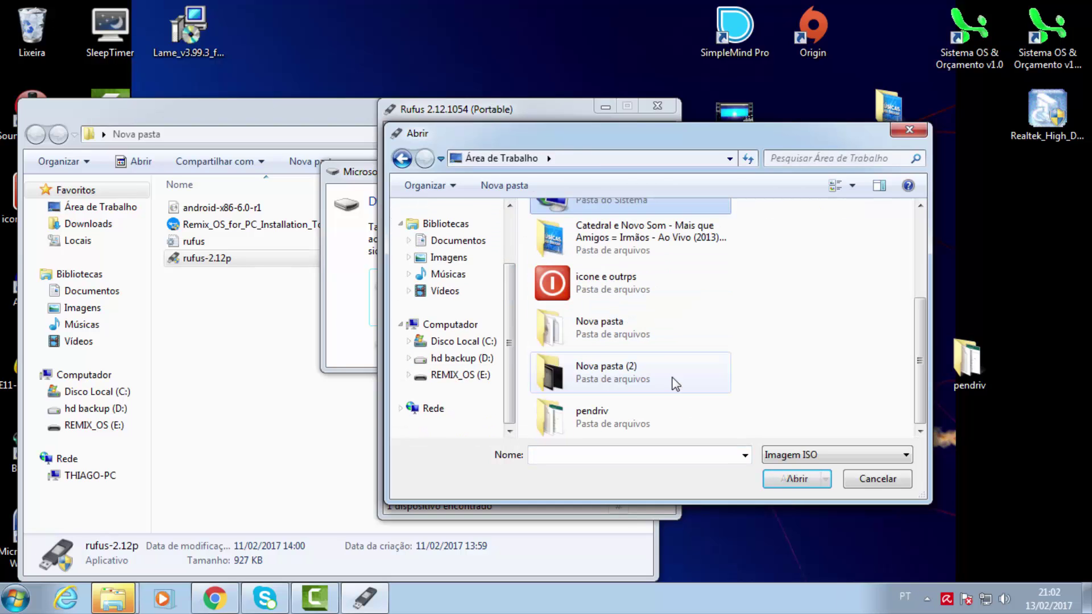
double_click(643, 338)
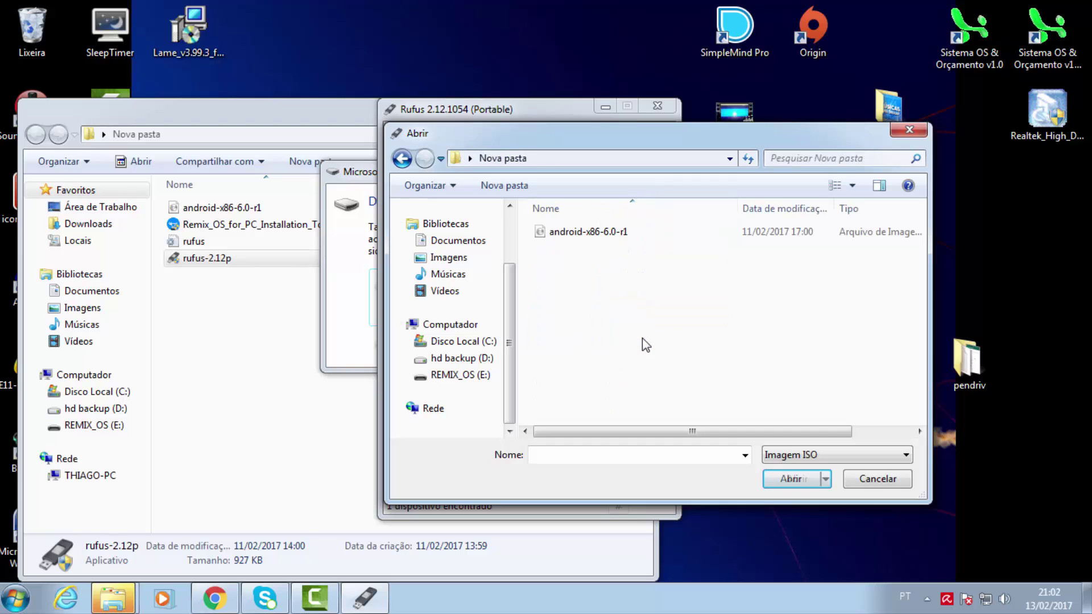
double_click(581, 228)
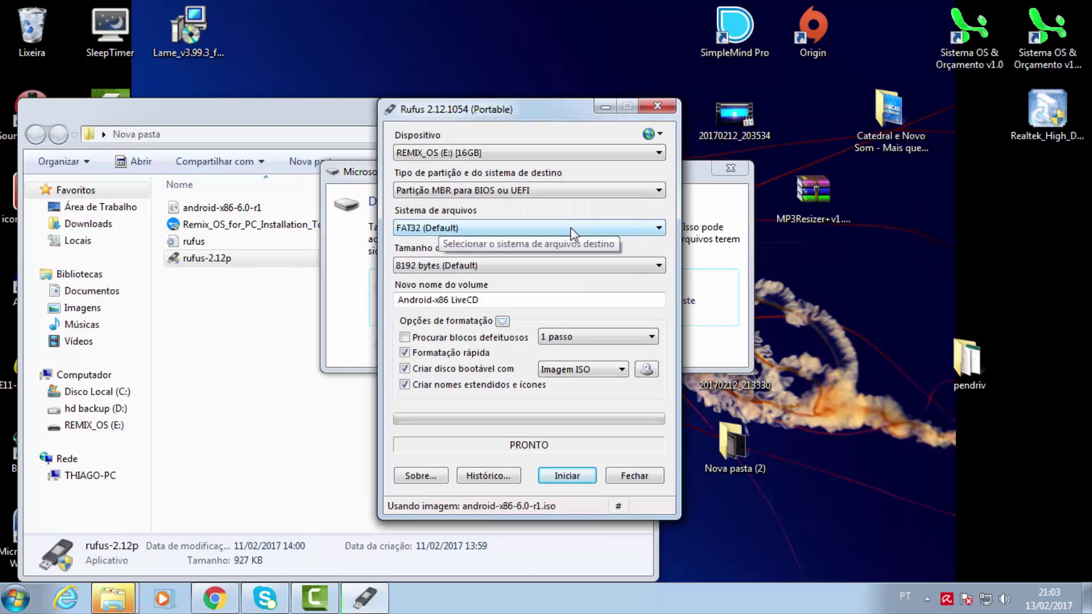
Start writing the USB drive in the recommended ISO image mode, agreeing to erase all data and its multiple partitions.
click(564, 481)
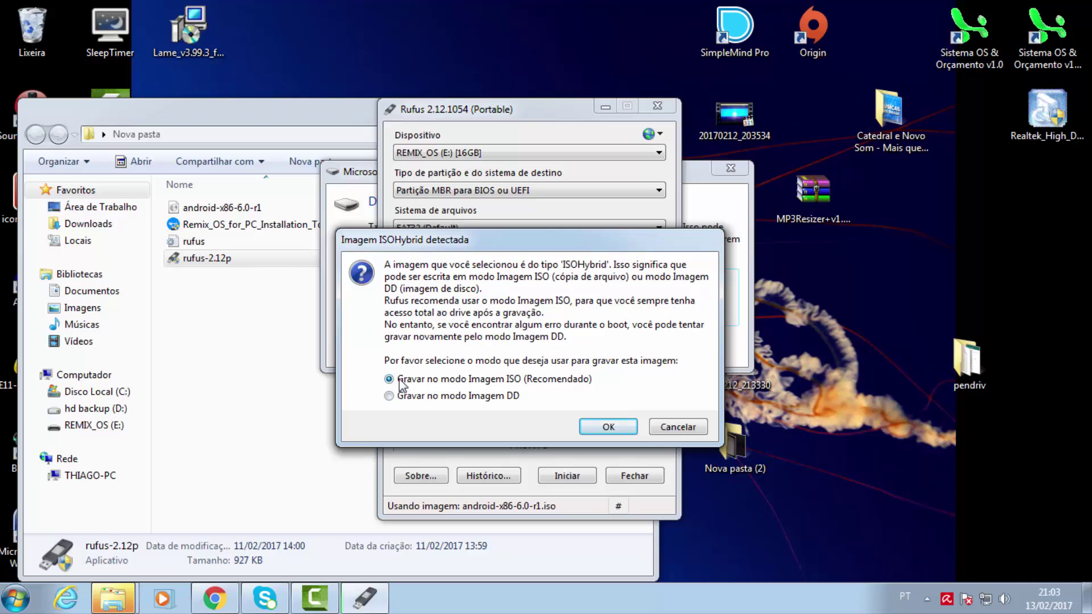
click(620, 426)
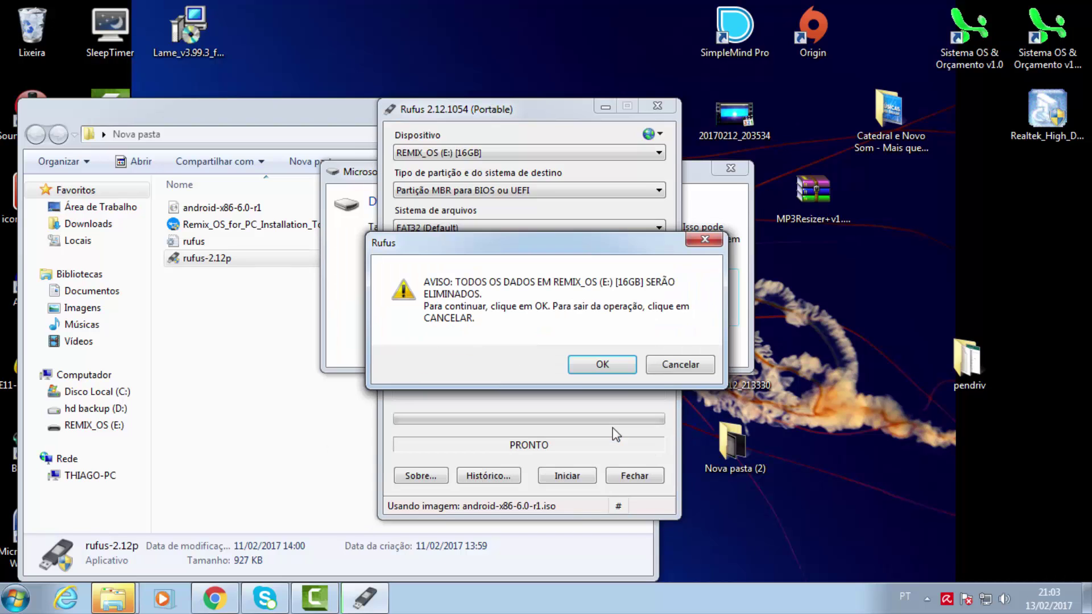
click(602, 370)
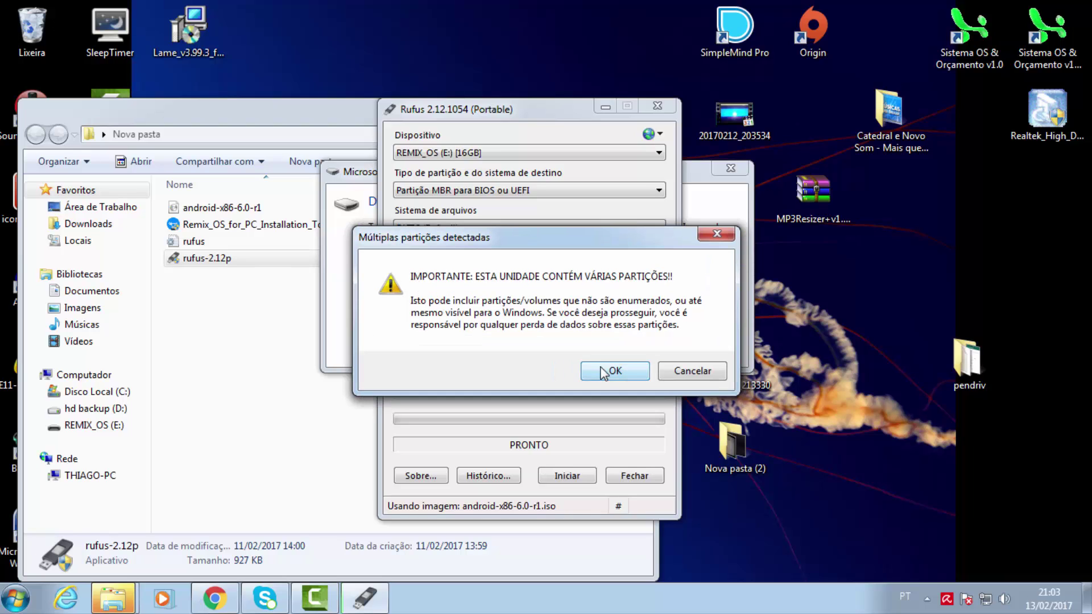
click(603, 372)
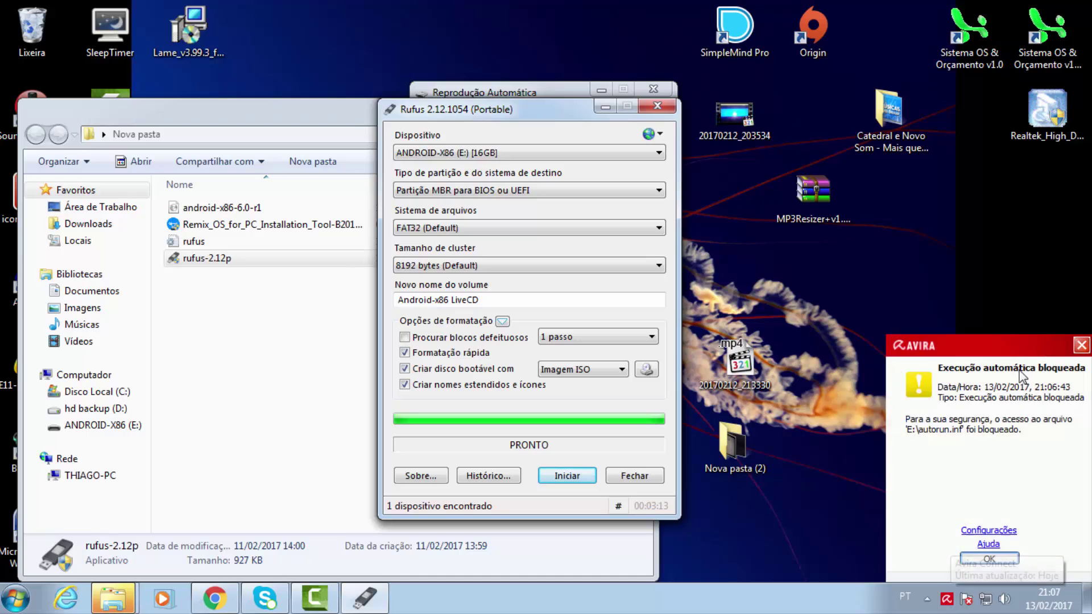
click(812, 417)
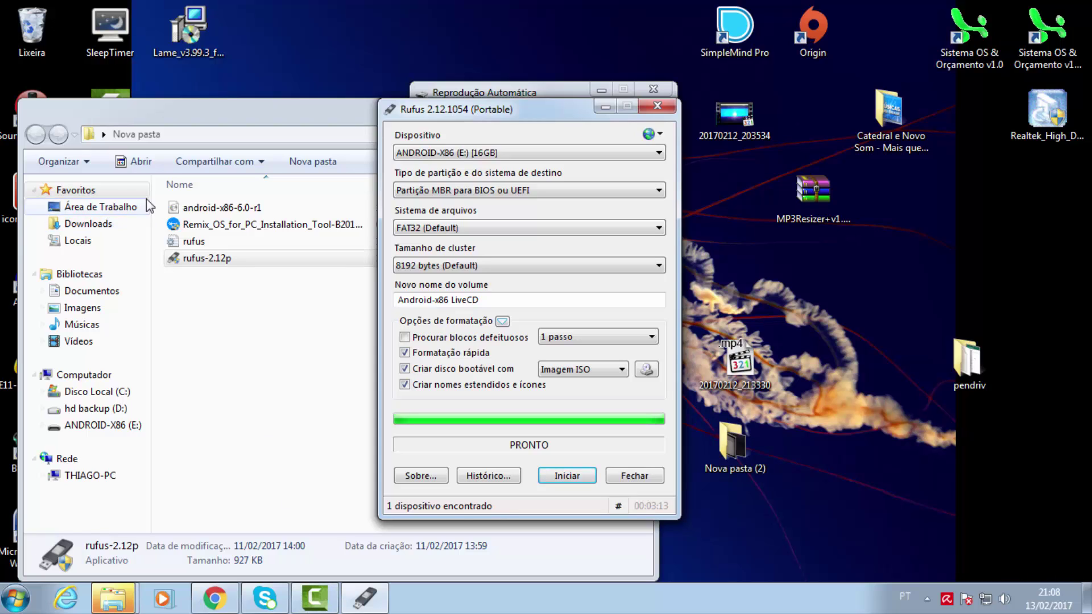
click(202, 227)
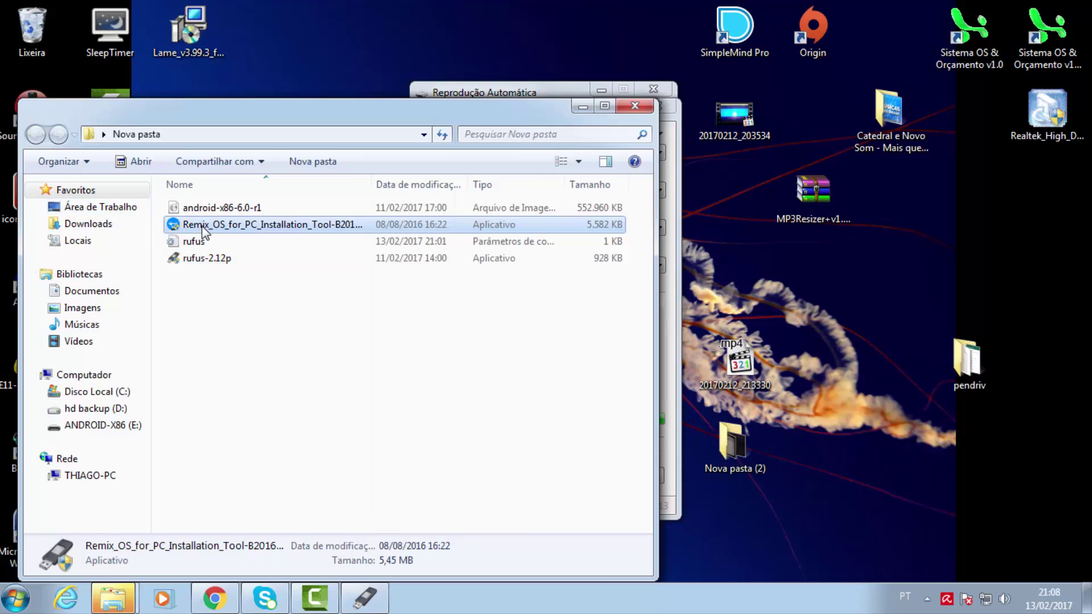
click(209, 263)
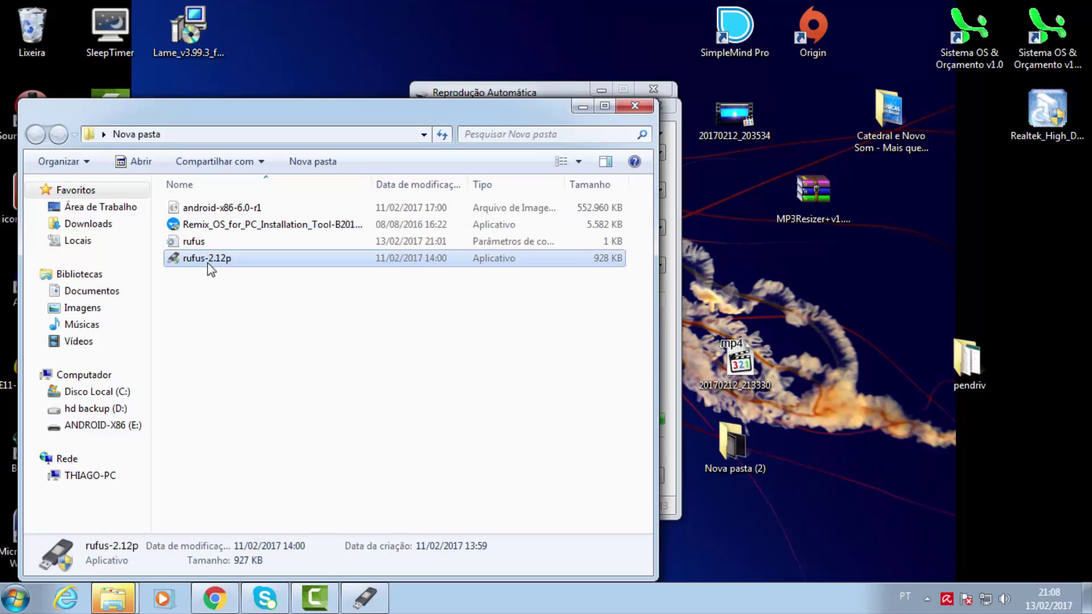